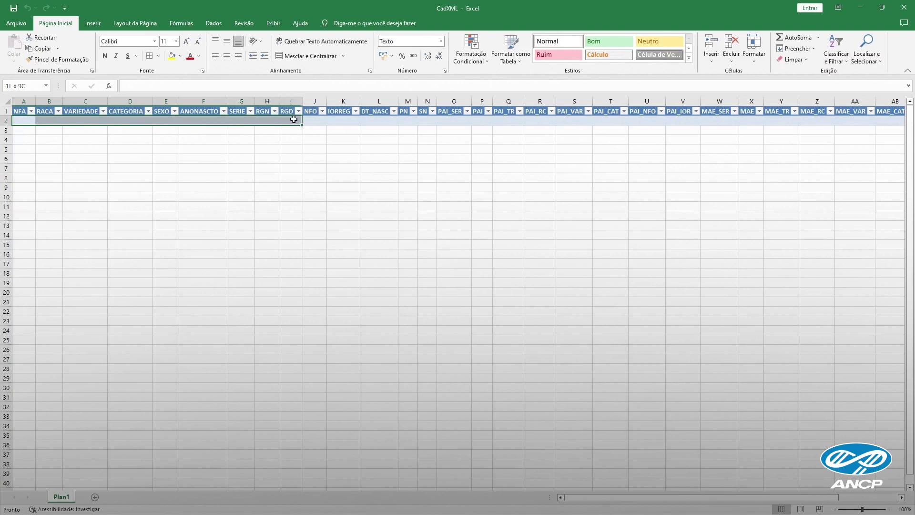
Enter 9999 under NFA and 1 under RACA in row 2 of the table
{"action": "left_click", "coordinate": [340, 171]}
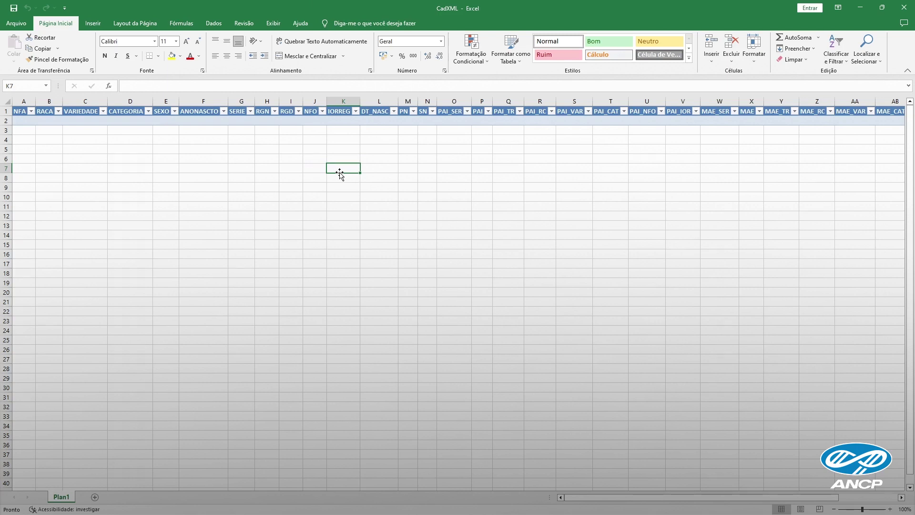
{"action": "left_click", "coordinate": [27, 122]}
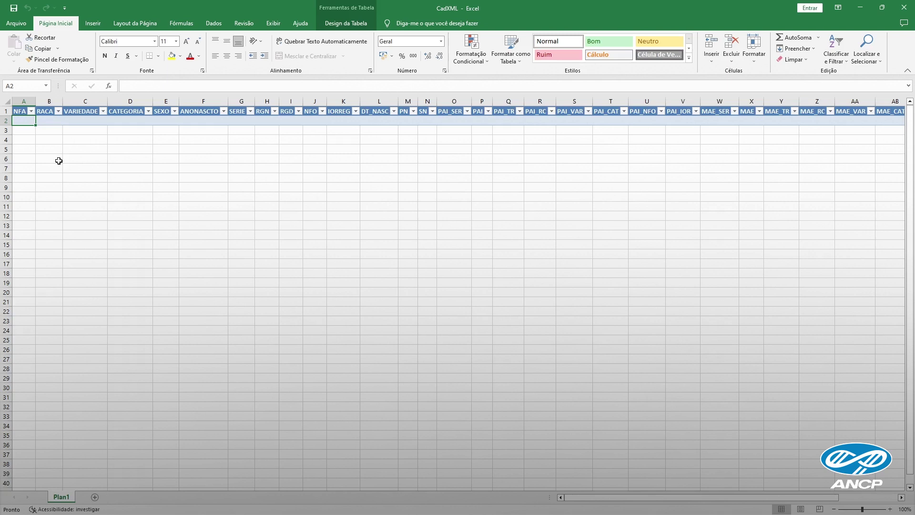
{"action": "type", "text": "9999"}
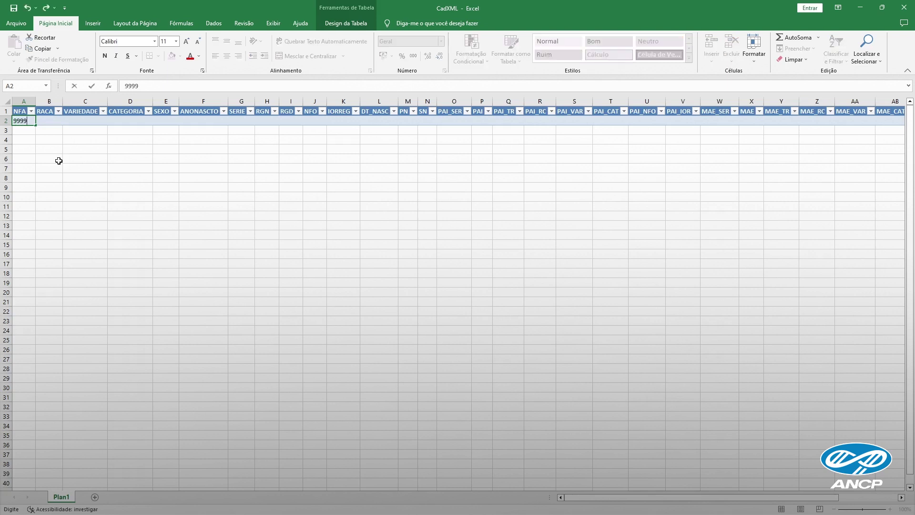
{"action": "key", "text": "Tab"}
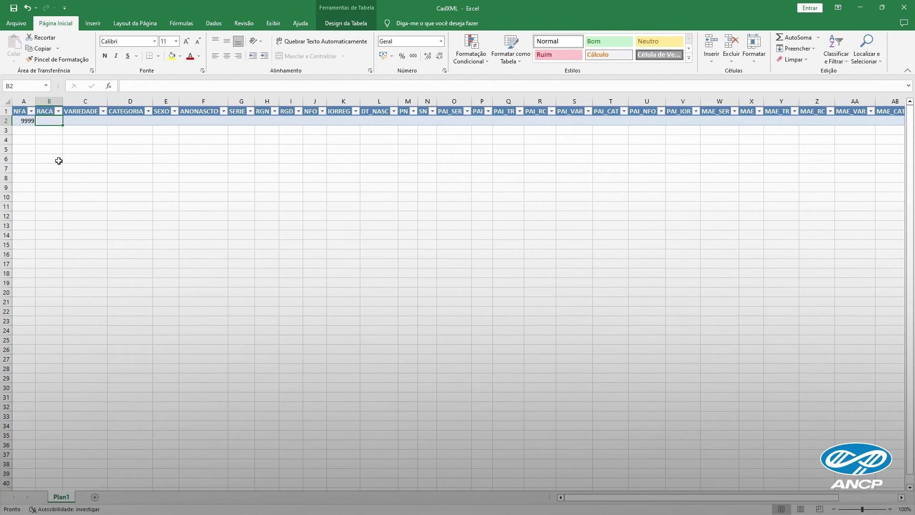
{"action": "type", "text": "1"}
{"action": "key", "text": "Tab"}
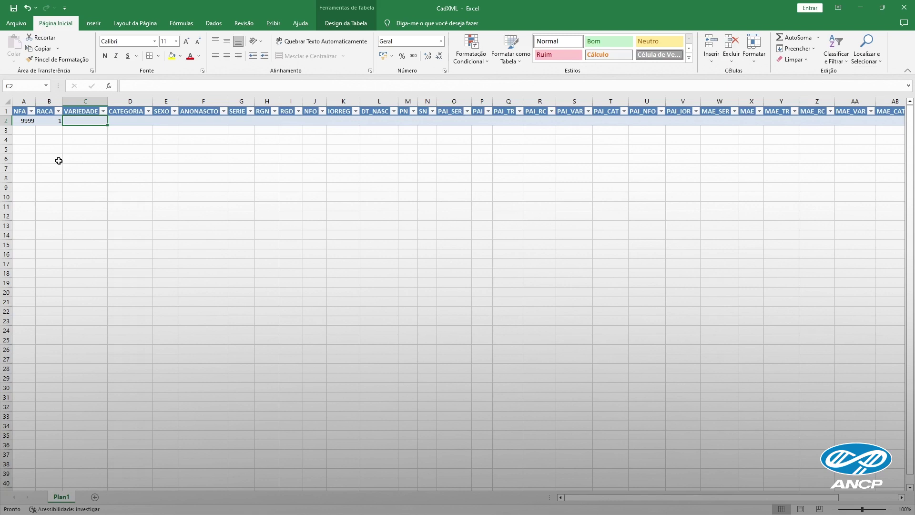
Fill row 2 with VARIEDADE P, CATEGORIA PO and SEXO 2
{"action": "type", "text": "P"}
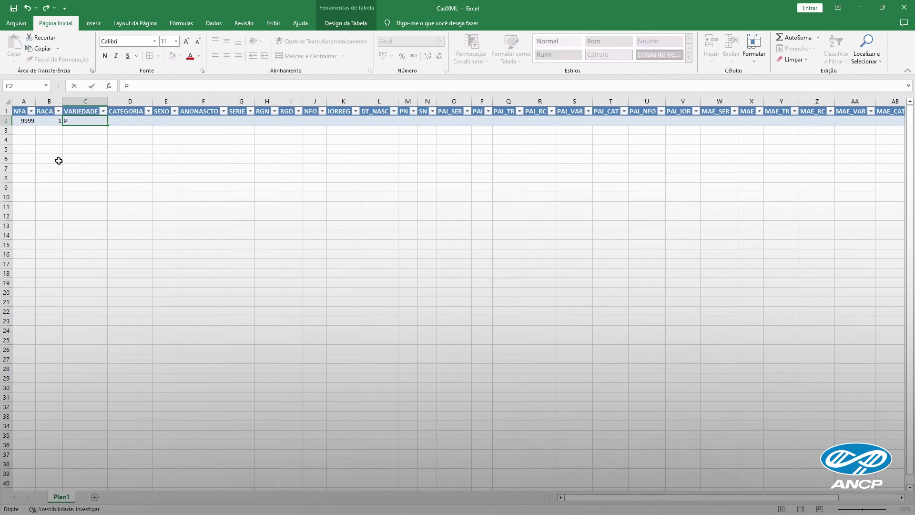
{"action": "key", "text": "Tab"}
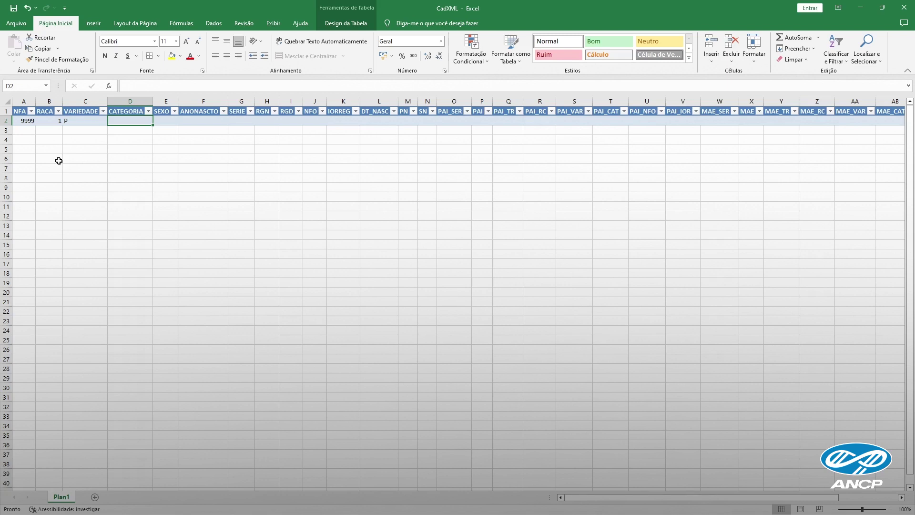
{"action": "type", "text": "PO"}
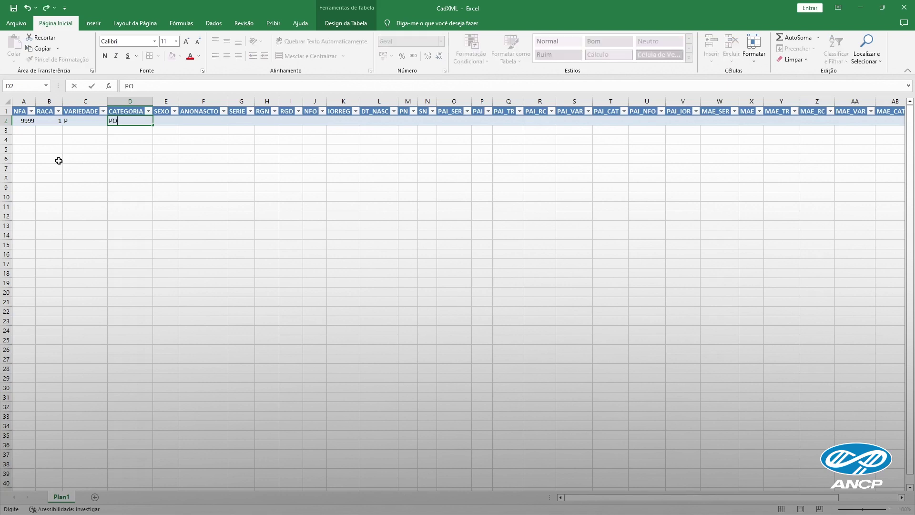
{"action": "key", "text": "Tab"}
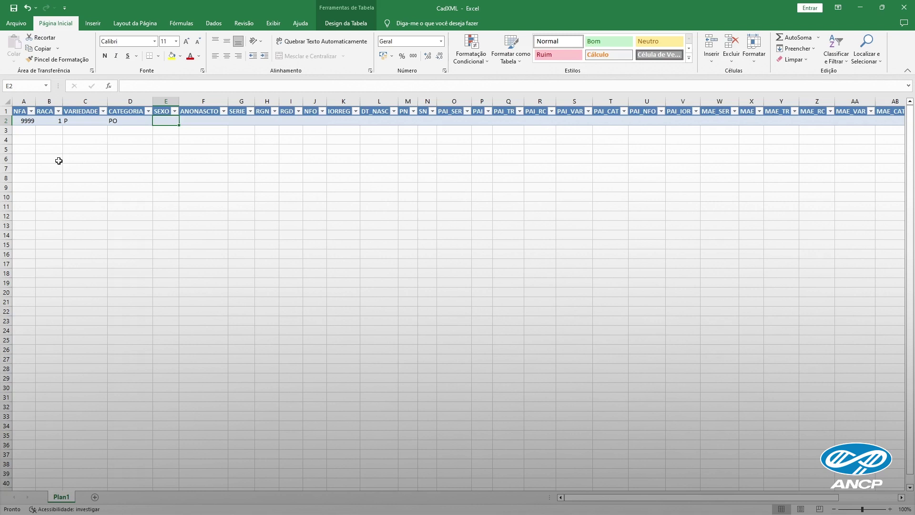
{"action": "type", "text": "2"}
{"action": "key", "text": "Tab"}
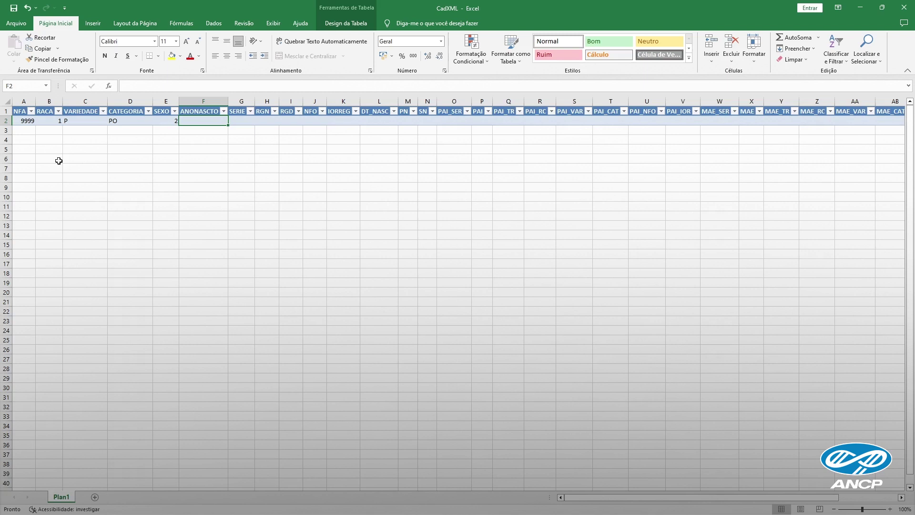
Leave ANONASCTO blank and enter XYZ under SERIE and 1056 under RGN in row 2
{"action": "key", "text": "Right"}
{"action": "key", "text": "Right"}
{"action": "key", "text": "Left"}
{"action": "key", "text": "Left"}
{"action": "key", "text": "Right"}
{"action": "key", "text": "Left"}
{"action": "key", "text": "Right"}
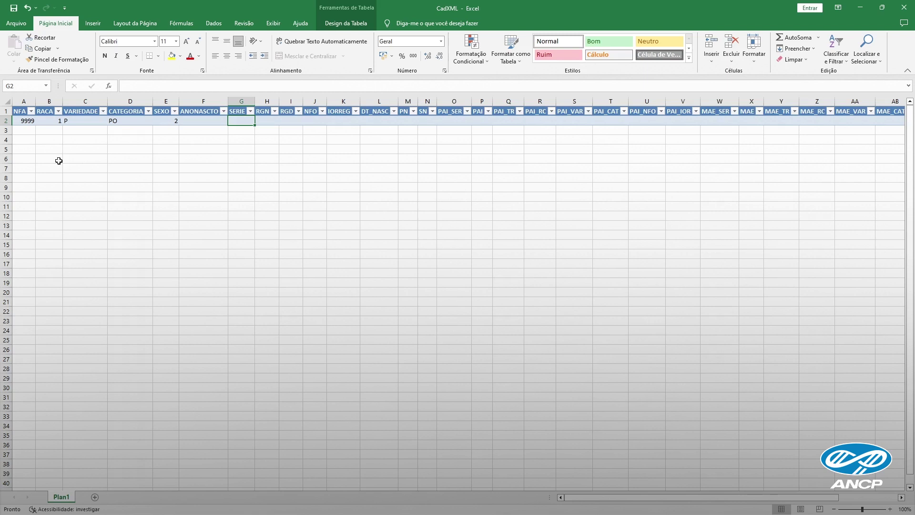
{"action": "type", "text": "XYZ"}
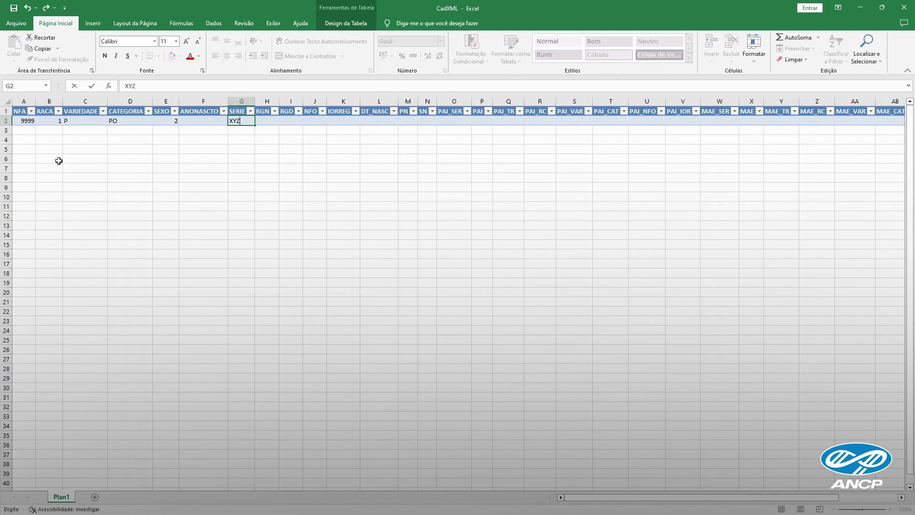
{"action": "key", "text": "Tab"}
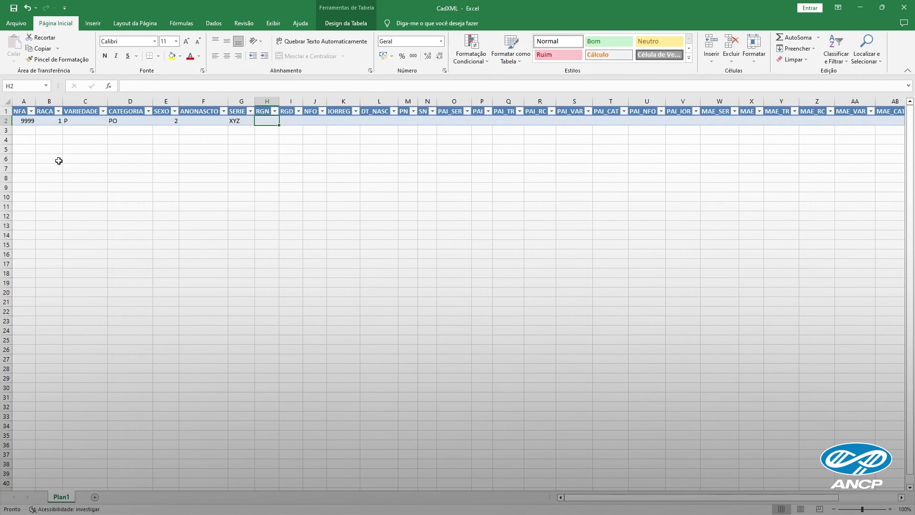
{"action": "type", "text": "1056"}
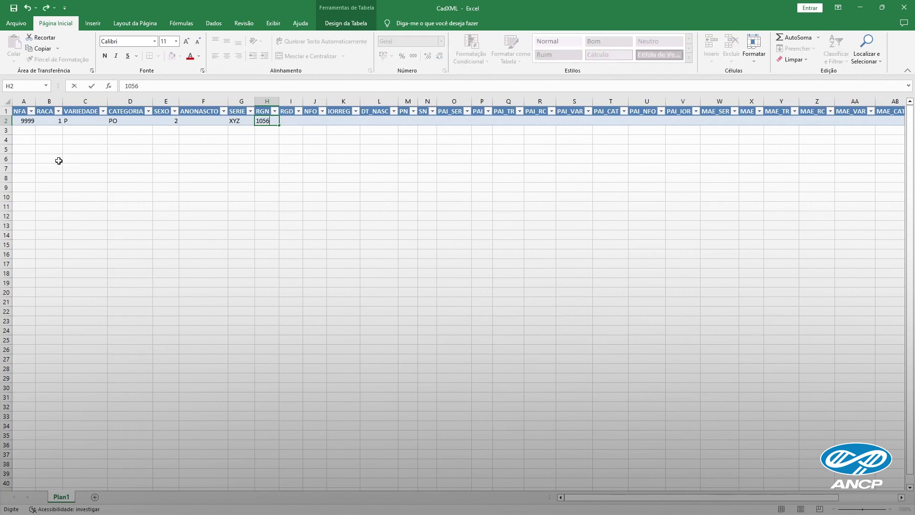
{"action": "key", "text": "Tab"}
Clear the RGN and SERIE entries in row 2
{"action": "key", "text": "Left"}
{"action": "key", "text": "Delete"}
{"action": "key", "text": "Left"}
{"action": "key", "text": "Delete"}
Change the CATEGORIA entry in row 2 to CL
{"action": "key", "text": "Left"}
{"action": "key", "text": "Left"}
{"action": "key", "text": "Left"}
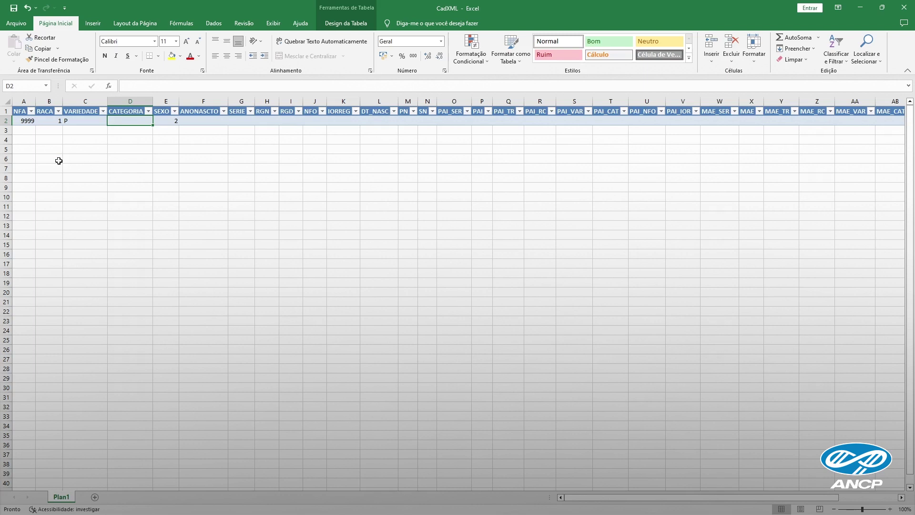
{"action": "type", "text": "CL"}
{"action": "key", "text": "Right"}
Enter 1056 under RGN and XYZ under SERIE in row 2
{"action": "key", "text": "Right"}
{"action": "key", "text": "Right"}
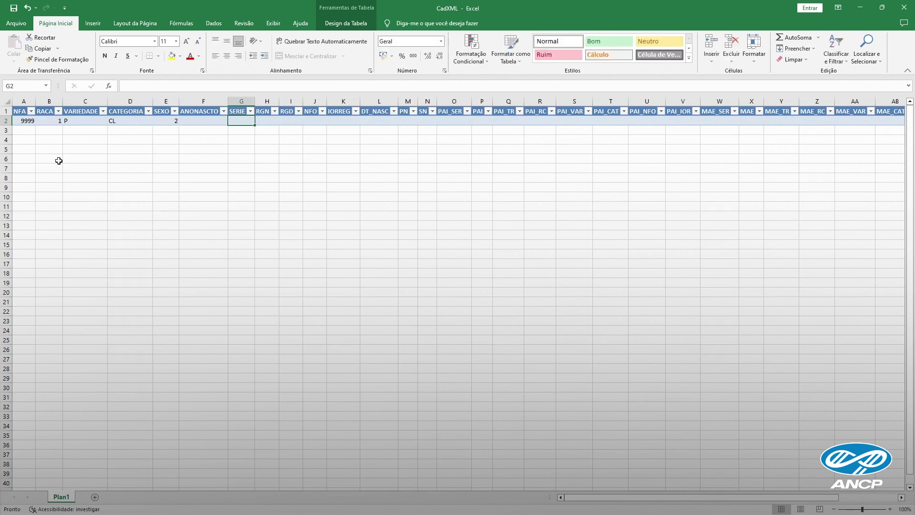
{"action": "key", "text": "Right"}
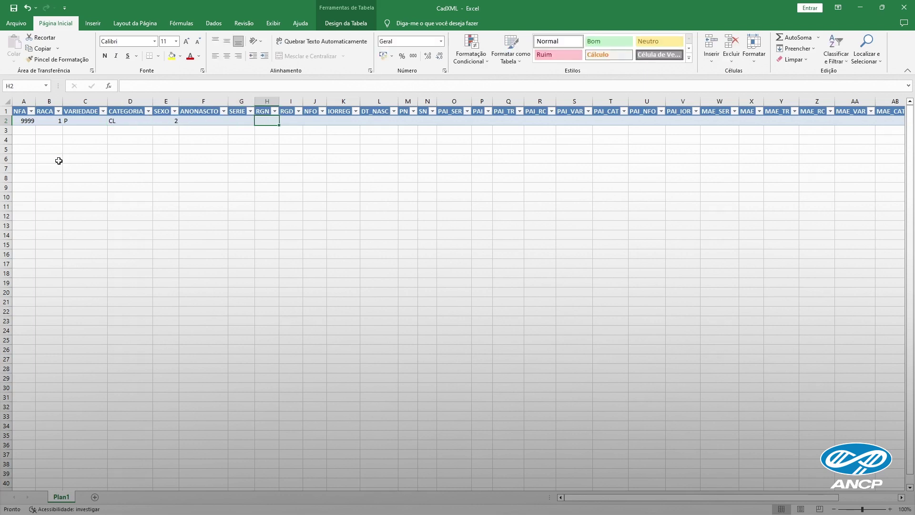
{"action": "type", "text": "1056"}
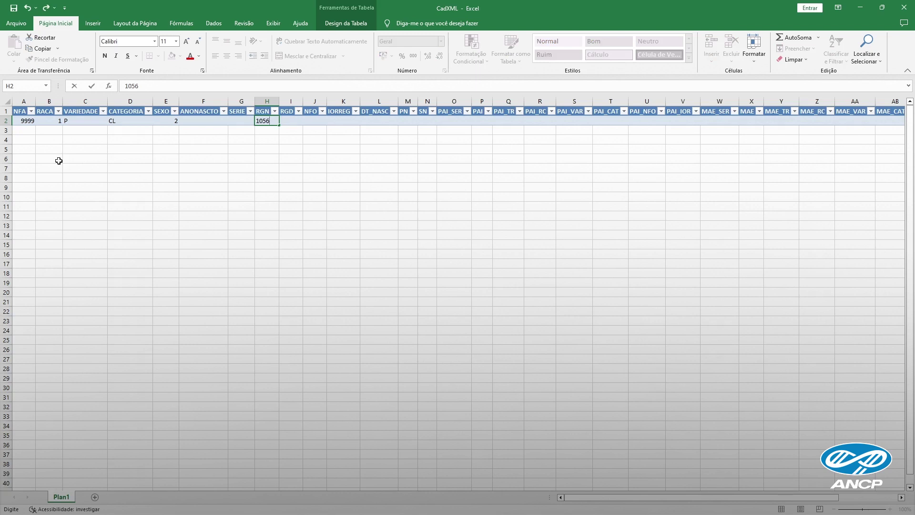
{"action": "key", "text": "Left"}
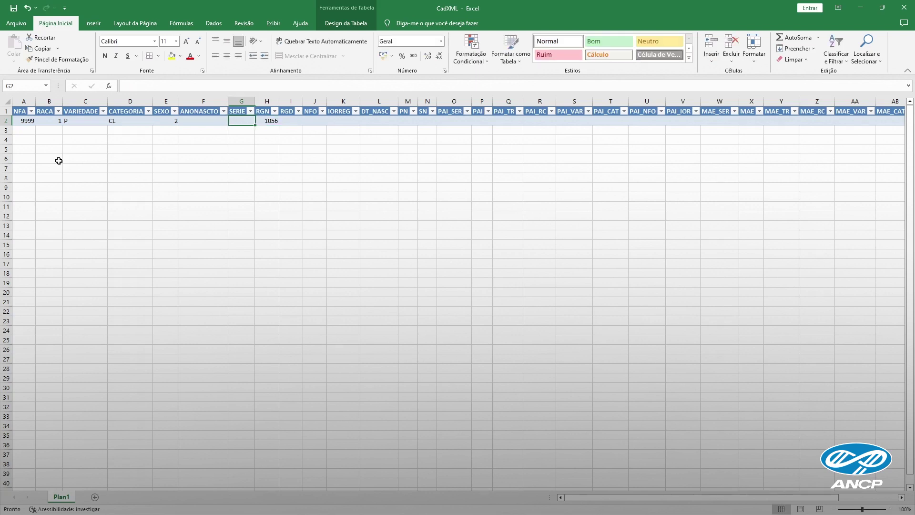
{"action": "key", "text": "Right"}
{"action": "key", "text": "Left"}
{"action": "type", "text": "XYZ"}
{"action": "key", "text": "Left"}
Set the CATEGORIA entry in row 2 to PO
{"action": "key", "text": "Left"}
{"action": "key", "text": "Left"}
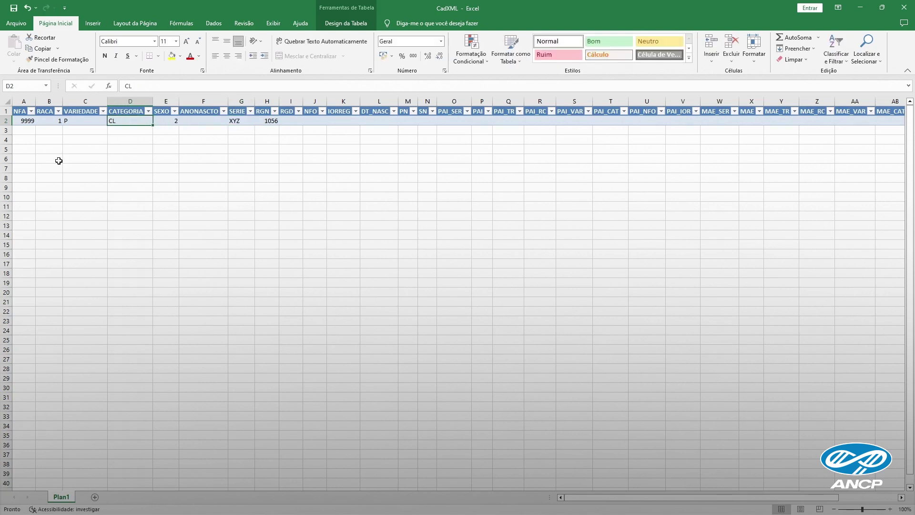
{"action": "type", "text": "PO"}
{"action": "key", "text": "Right"}
Leave RGD blank and enter 9999 under NFO and BR under IORREG in row 2
{"action": "key", "text": "Right"}
{"action": "key", "text": "Right"}
{"action": "key", "text": "Right"}
{"action": "key", "text": "Right"}
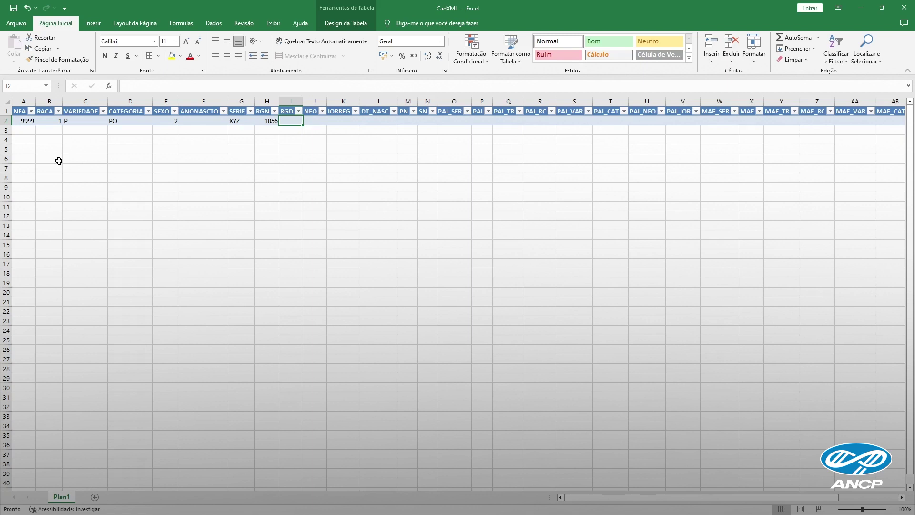
{"action": "key", "text": "Right"}
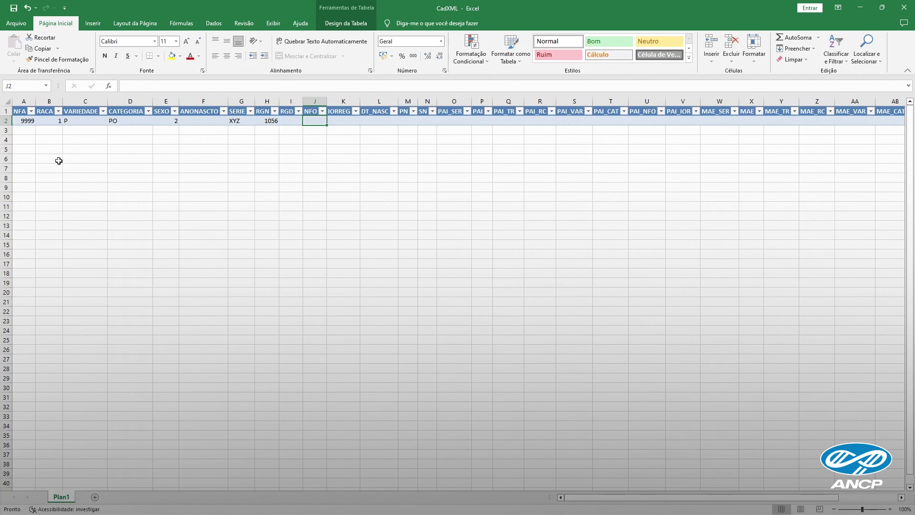
{"action": "type", "text": "9999"}
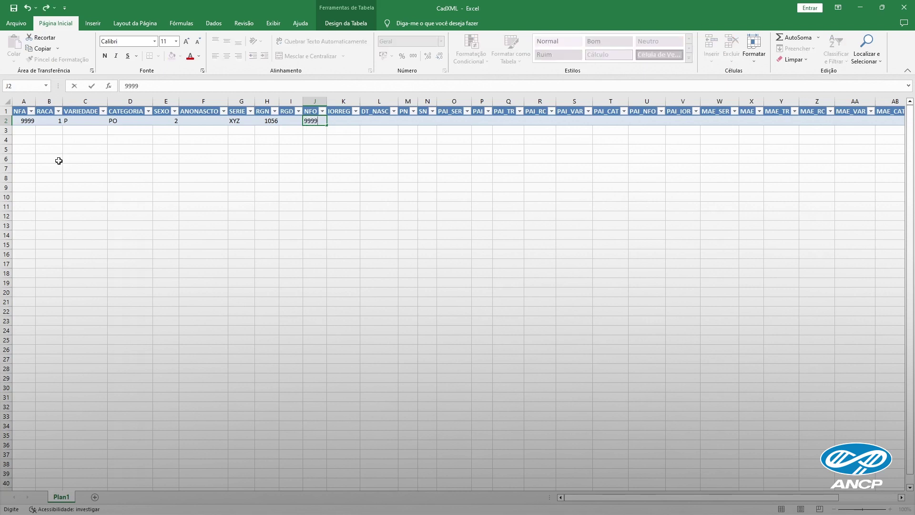
{"action": "key", "text": "Tab"}
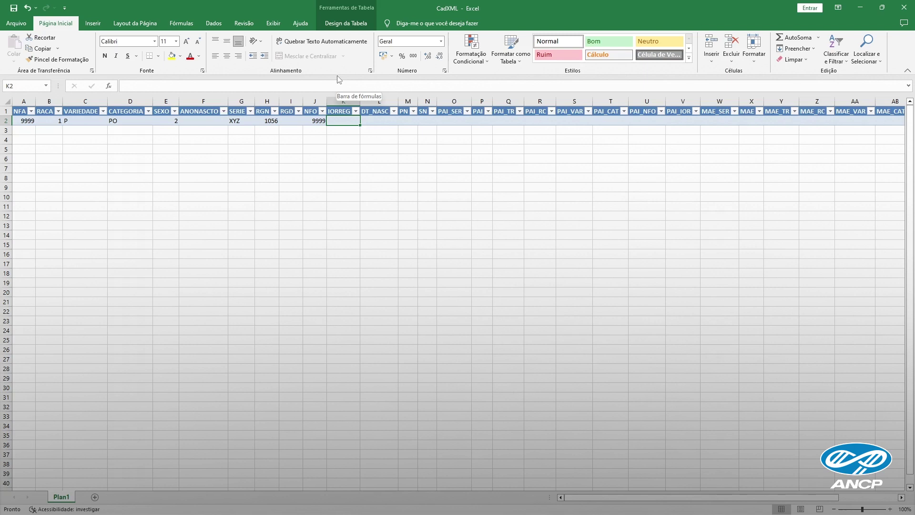
{"action": "type", "text": "BR"}
{"action": "key", "text": "Tab"}
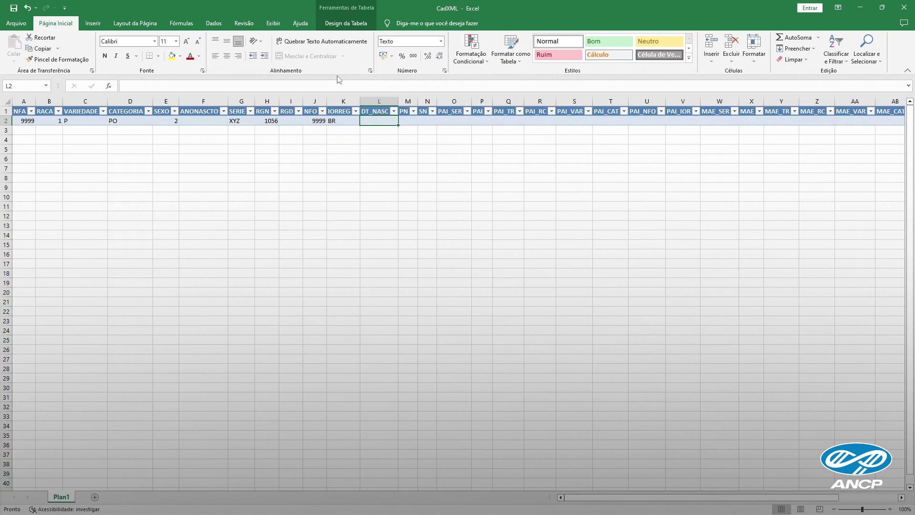
Enter the animal's birth date in day/month/year format under DT_NASC in row 2
{"action": "type", "text": "05"}
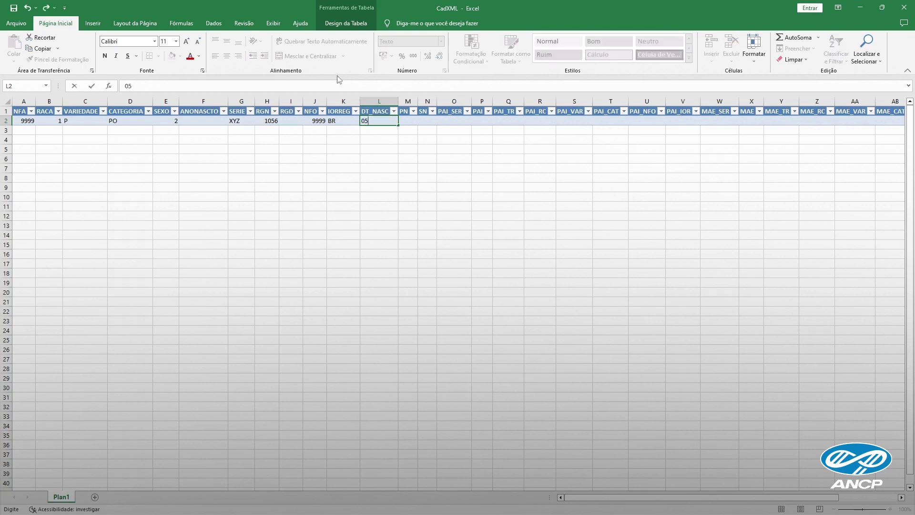
{"action": "type", "text": "0"}
{"action": "key", "text": "BackSpace"}
{"action": "type", "text": "/08/2020"}
{"action": "key", "text": "Return"}
{"action": "key", "text": "Up"}
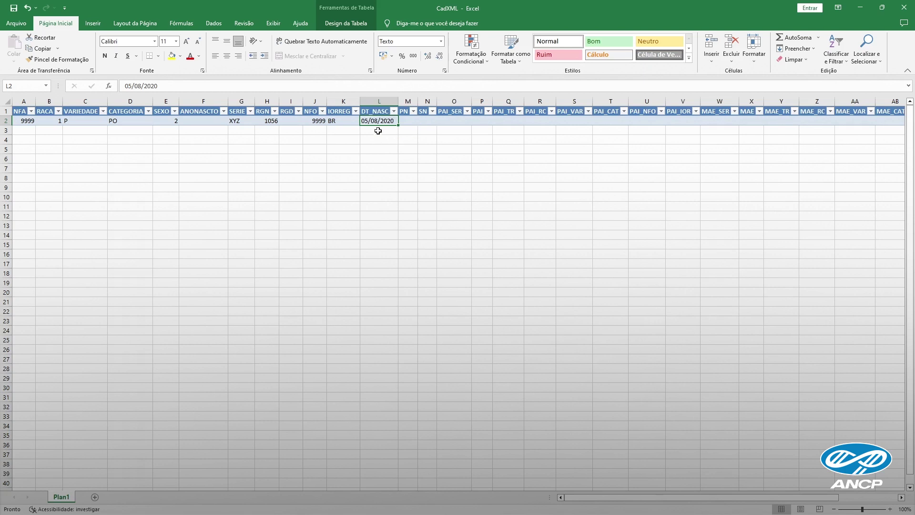
Copy cells L2 to L4 of the DT_NASC column
{"action": "left_click_drag", "start_coordinate": [379, 120], "coordinate": [379, 139]}
{"action": "key", "text": "ctrl+c"}
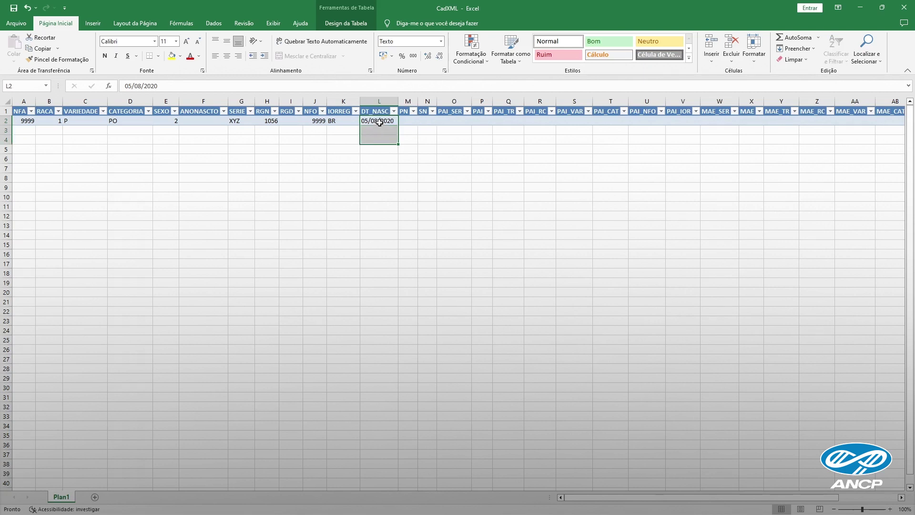
{"action": "right_click", "coordinate": [377, 128]}
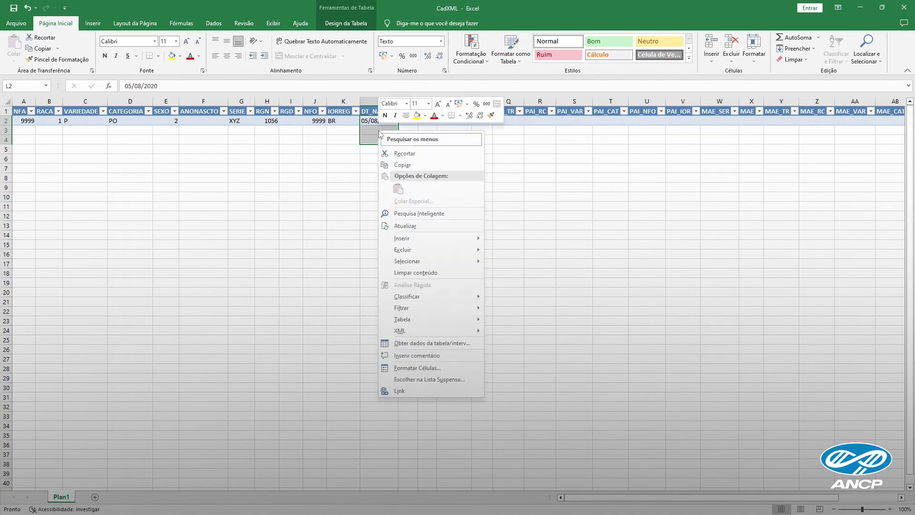
{"action": "left_click", "coordinate": [415, 165]}
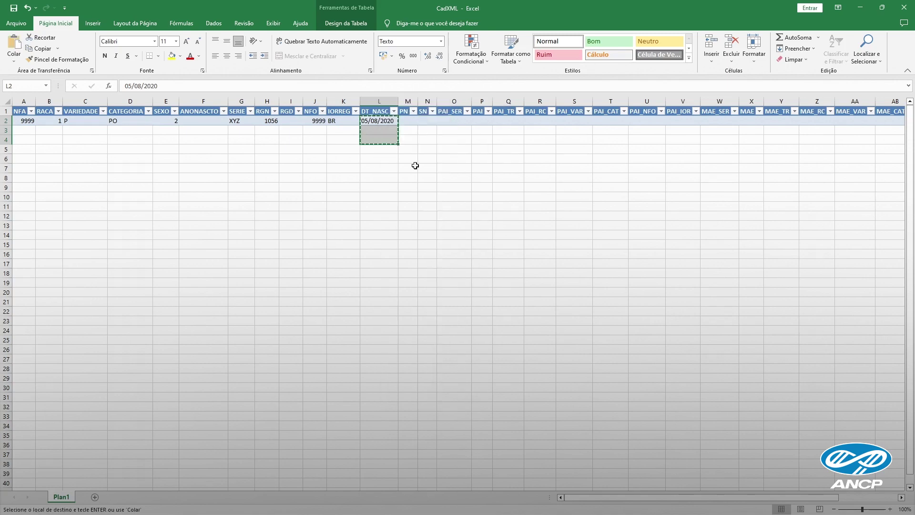
Minimize the workbook, open the Novo(a) Documento de Texto file from the desktop and paste the copied cells into it
{"action": "left_click", "coordinate": [857, 8]}
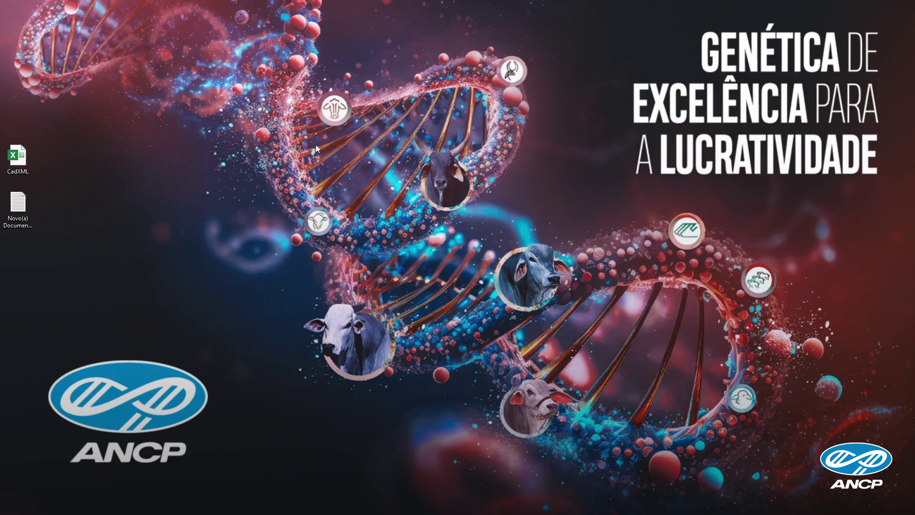
{"action": "left_click", "coordinate": [25, 204]}
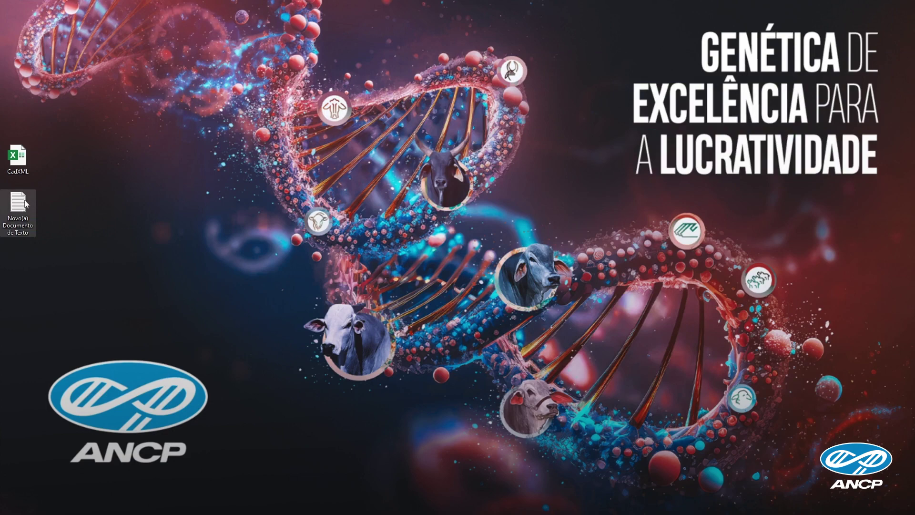
{"action": "double_click", "coordinate": [25, 205]}
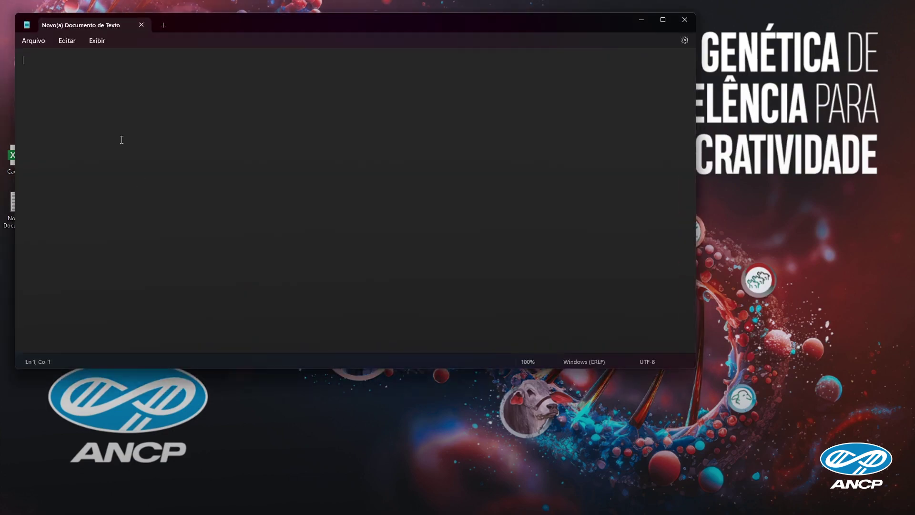
{"action": "right_click", "coordinate": [122, 141]}
{"action": "left_click", "coordinate": [150, 208]}
Select the pasted birth date in the text document and copy it as plain text
{"action": "left_click_drag", "start_coordinate": [61, 100], "coordinate": [19, 65]}
{"action": "right_click", "coordinate": [56, 62]}
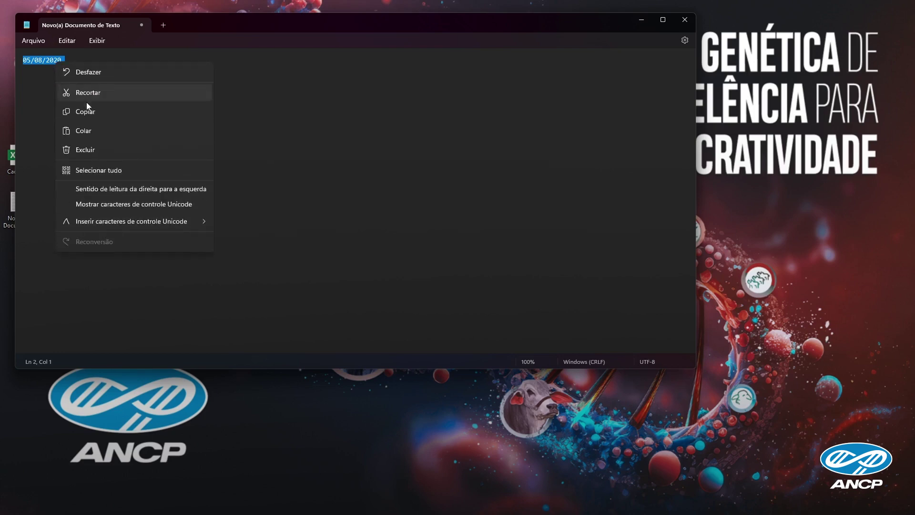
{"action": "left_click", "coordinate": [94, 115]}
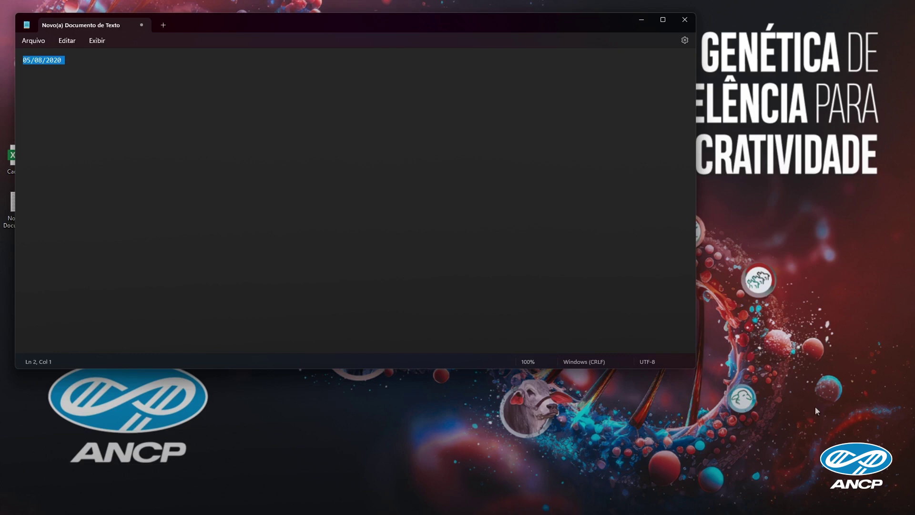
Switch back to the CadXML workbook in Excel and paste the copied birth date as text only into DT_NASC cell L2
{"action": "key", "text": "alt+Tab"}
{"action": "left_click", "coordinate": [377, 159]}
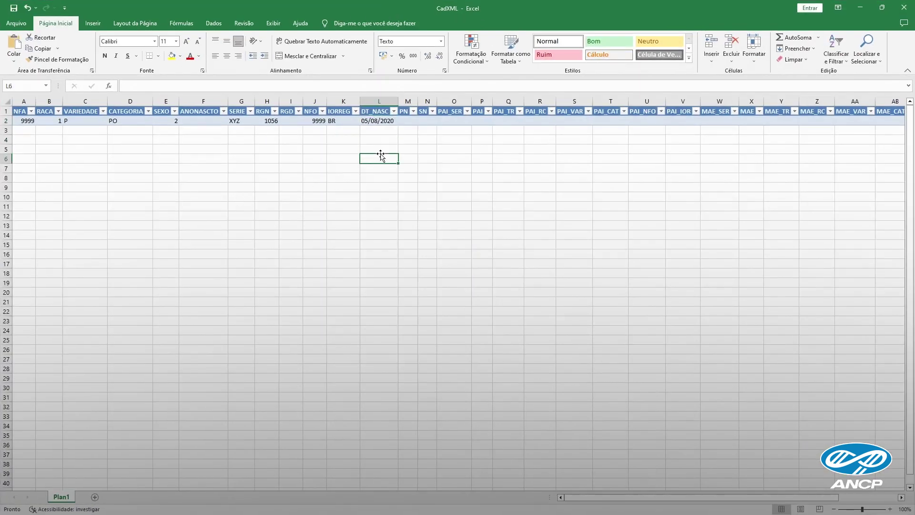
{"action": "left_click", "coordinate": [374, 121]}
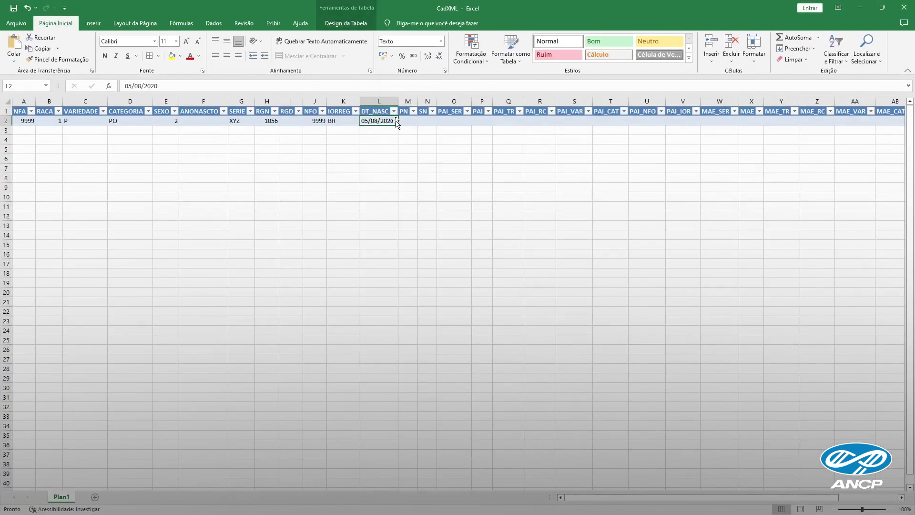
{"action": "right_click", "coordinate": [391, 125]}
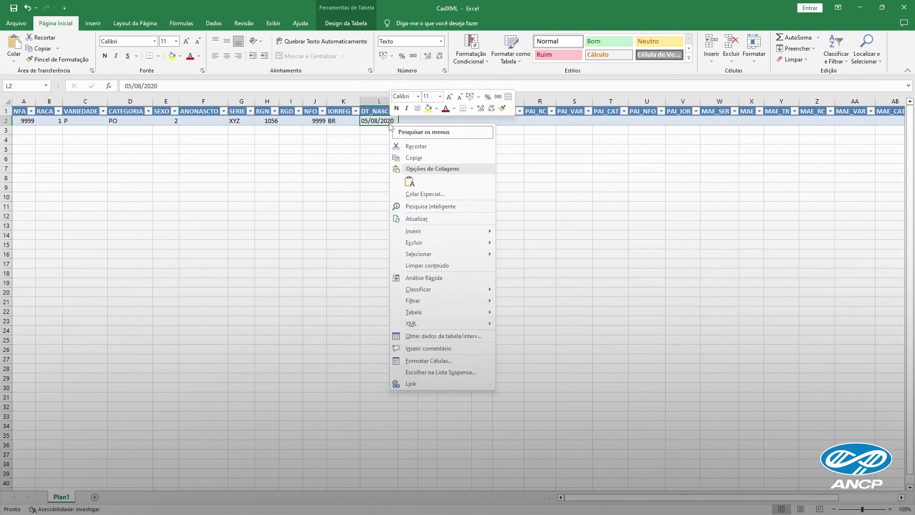
{"action": "left_click", "coordinate": [409, 181]}
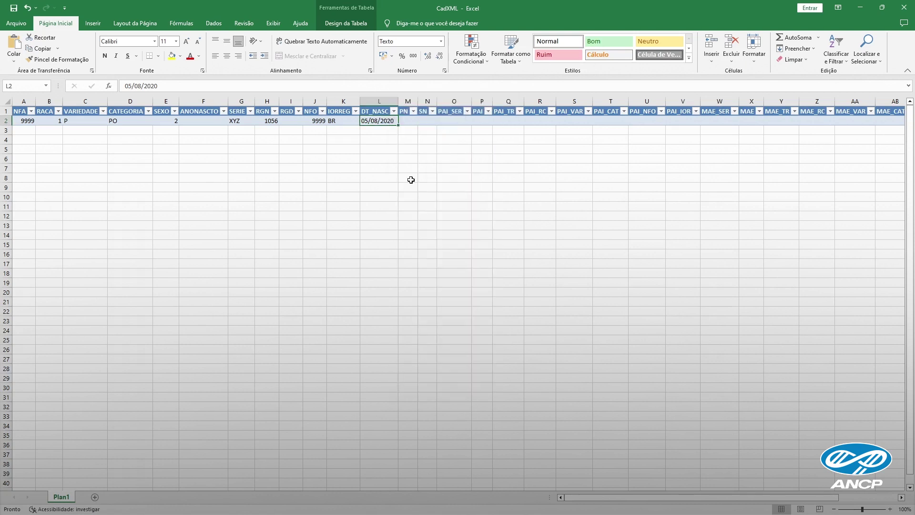
Enter 36 under PN and 1 under SN in row 2
{"action": "left_click", "coordinate": [397, 171]}
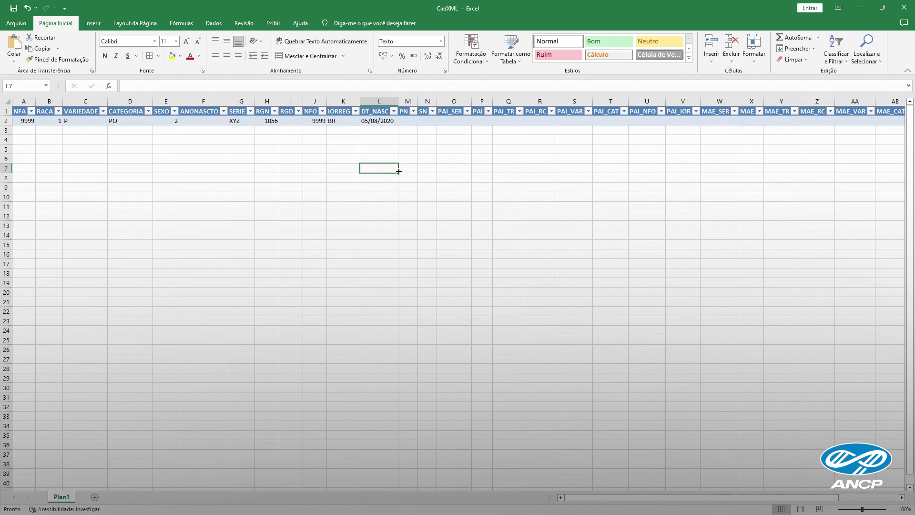
{"action": "key", "text": "Up"}
{"action": "key", "text": "Up"}
{"action": "key", "text": "Up"}
{"action": "key", "text": "Up"}
{"action": "key", "text": "Up"}
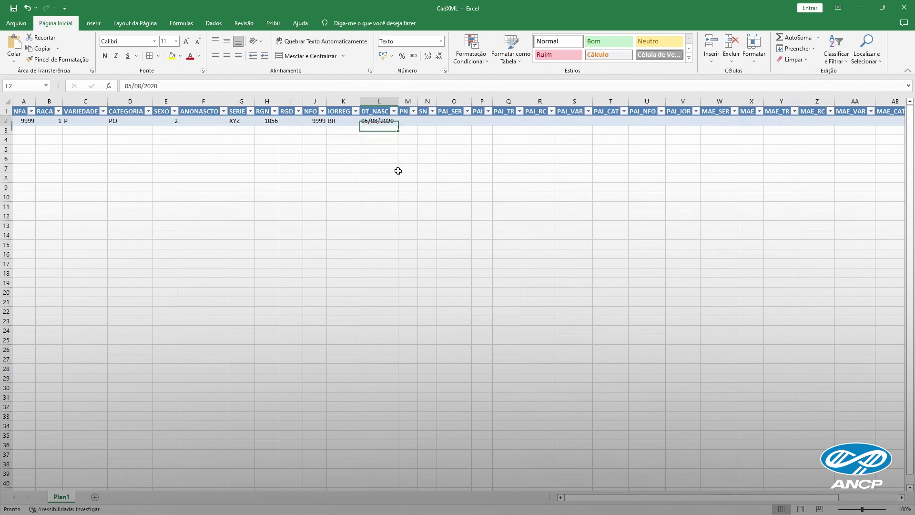
{"action": "key", "text": "Right"}
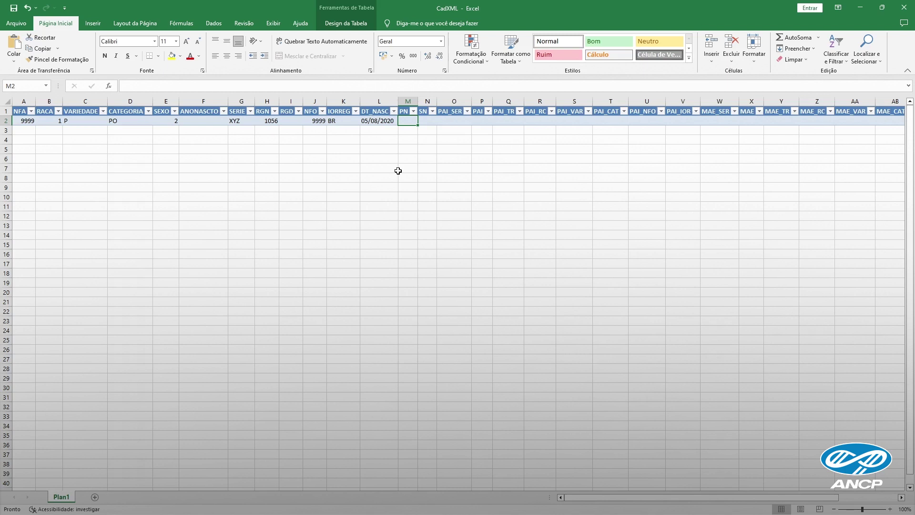
{"action": "type", "text": "36"}
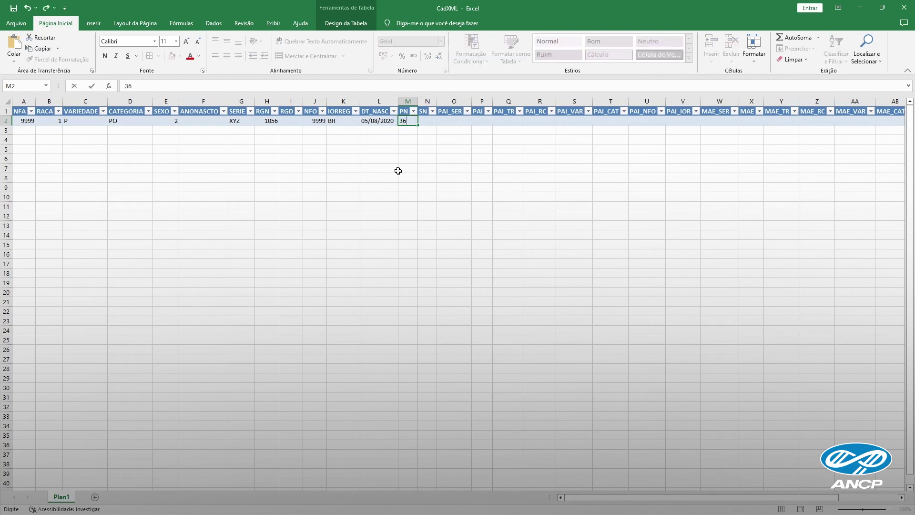
{"action": "key", "text": "Tab"}
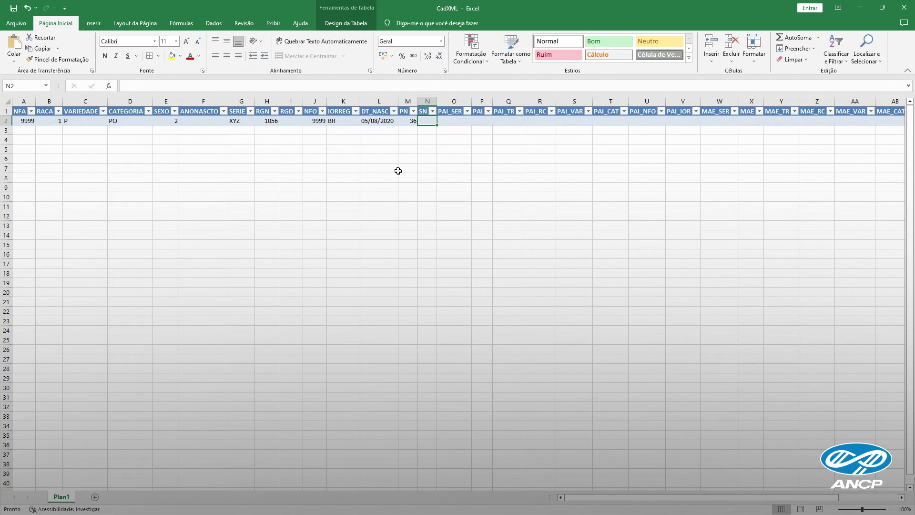
{"action": "type", "text": "1"}
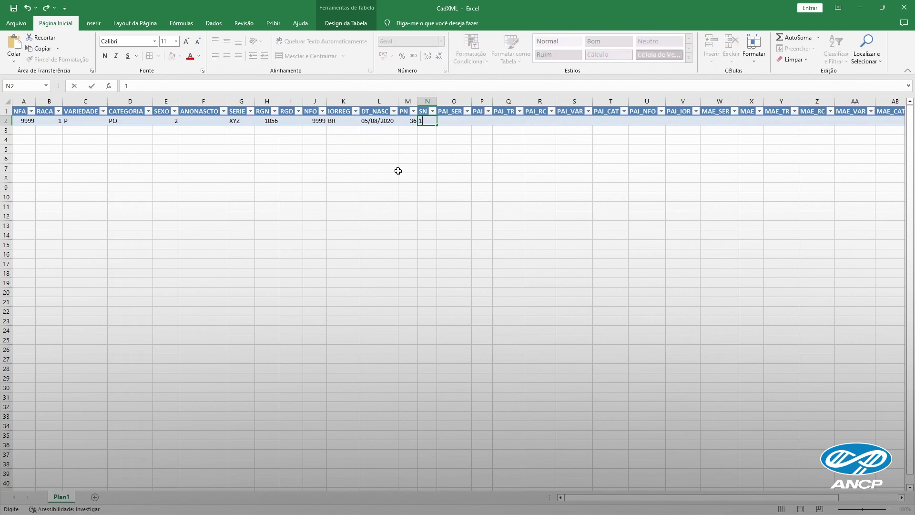
{"action": "key", "text": "Tab"}
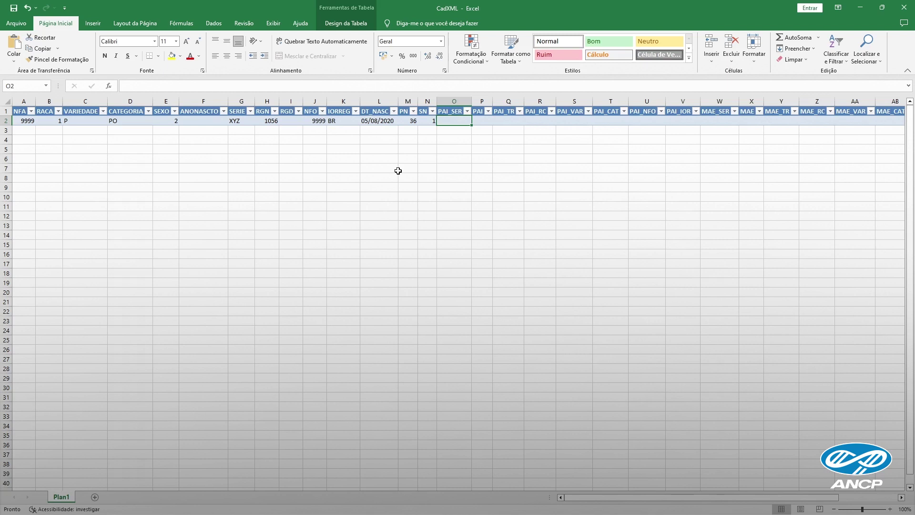
Enter ABC under PAI_SER in row 2 and clear the cell again
{"action": "key", "text": "Up"}
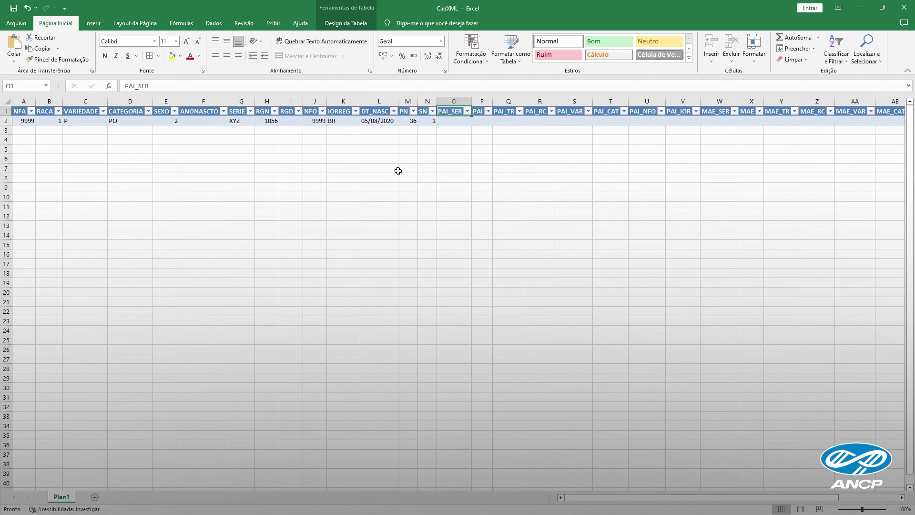
{"action": "key", "text": "Down"}
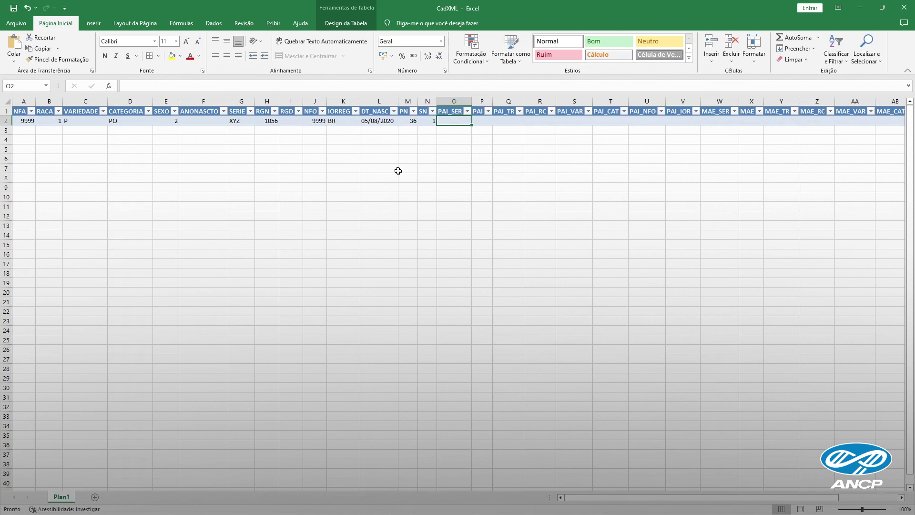
{"action": "key", "text": "Right"}
{"action": "key", "text": "Right"}
{"action": "key", "text": "Right"}
{"action": "key", "text": "Right"}
{"action": "key", "text": "Left"}
{"action": "key", "text": "Left"}
{"action": "key", "text": "Left"}
{"action": "key", "text": "Left"}
{"action": "type", "text": "ABC"}
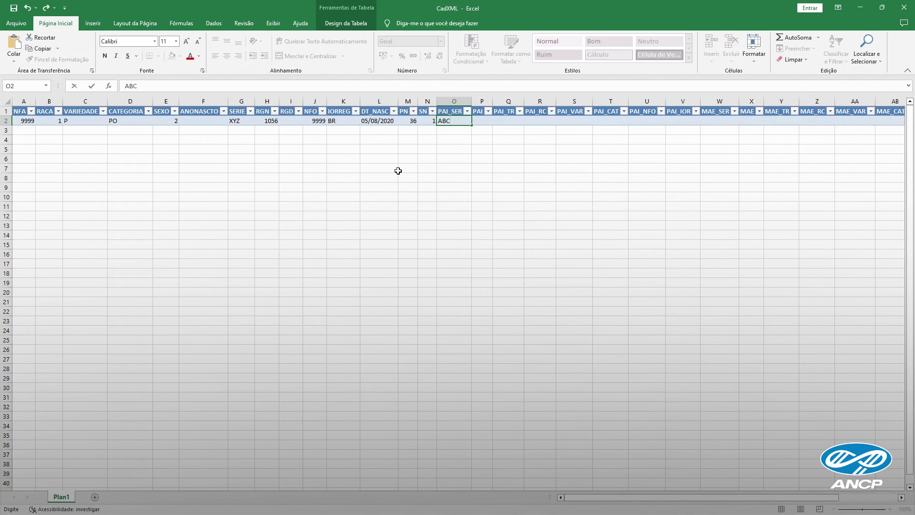
{"action": "key", "text": "Tab"}
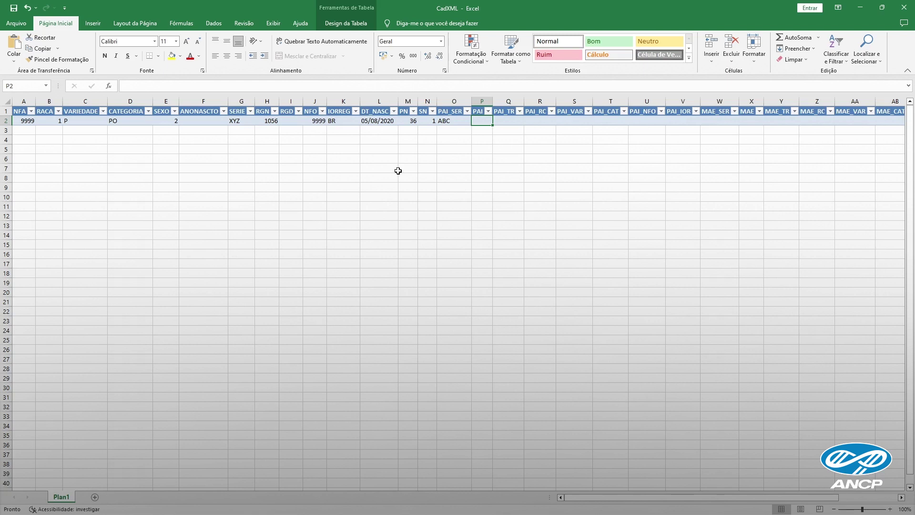
{"action": "key", "text": "Left"}
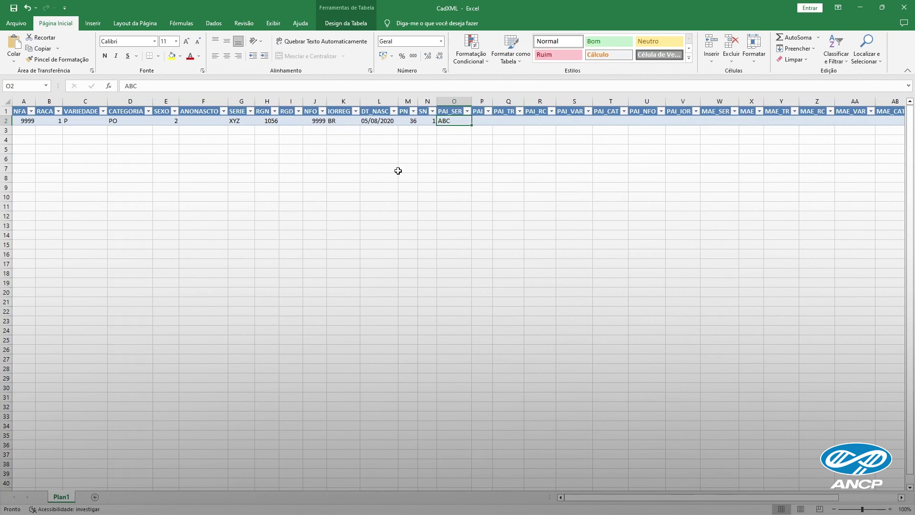
{"action": "key", "text": "Delete"}
Enter 5555 under PAI and ABC under PAI_SER in row 2
{"action": "key", "text": "Right"}
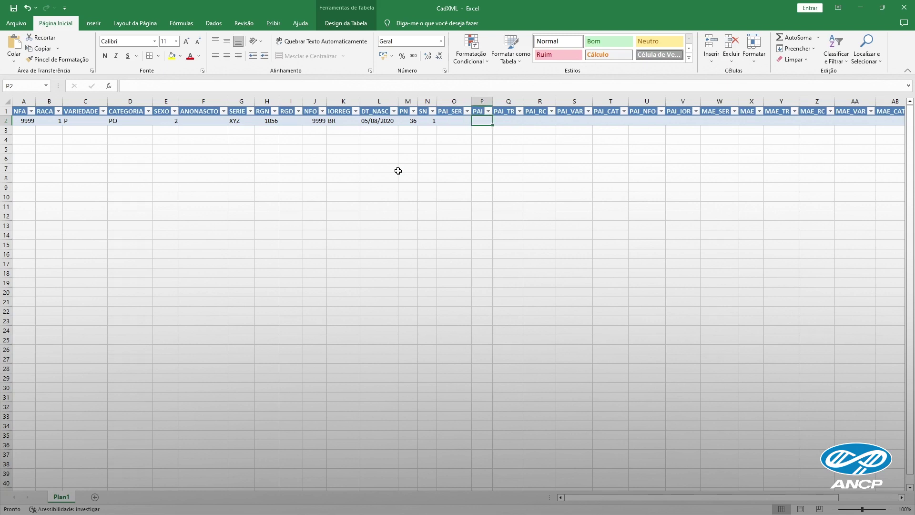
{"action": "type", "text": "5555"}
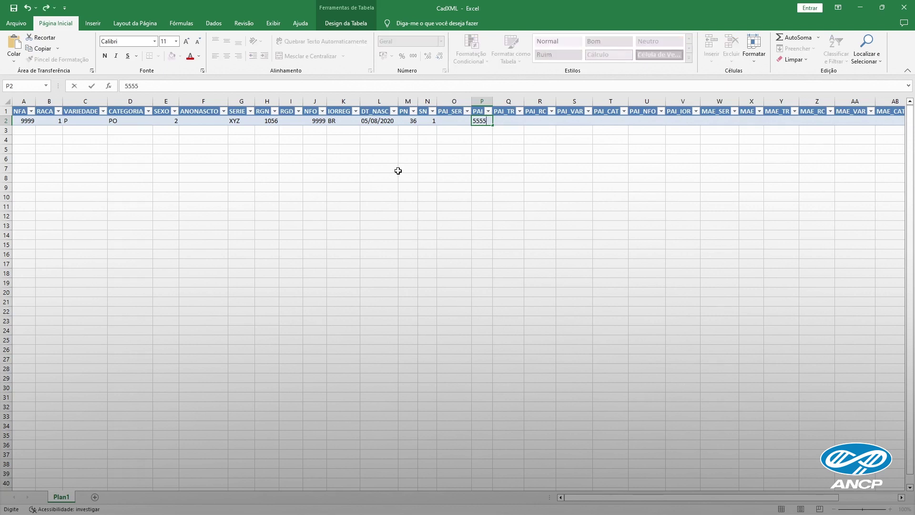
{"action": "key", "text": "Left"}
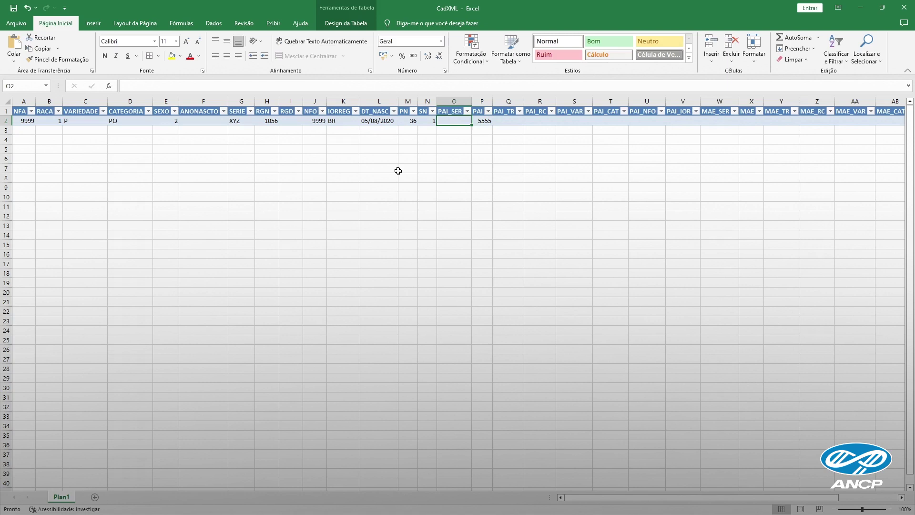
{"action": "type", "text": "ABC"}
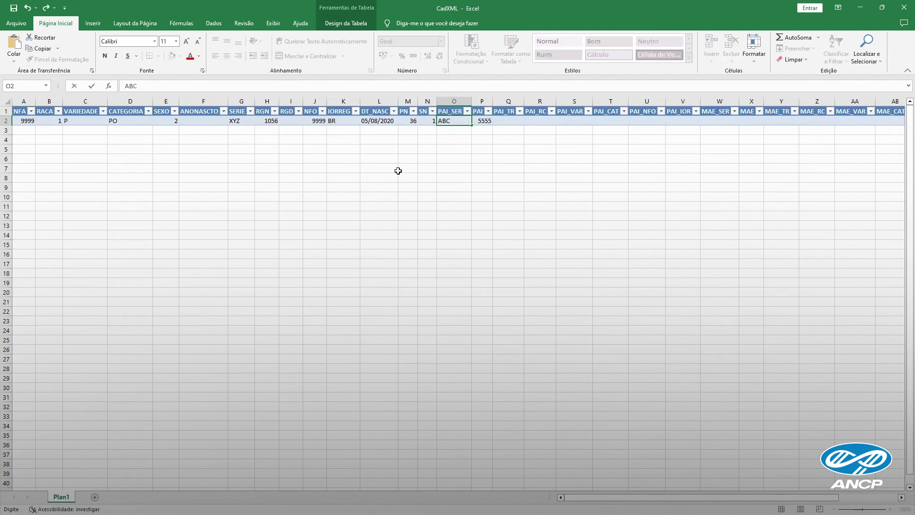
{"action": "key", "text": "Right"}
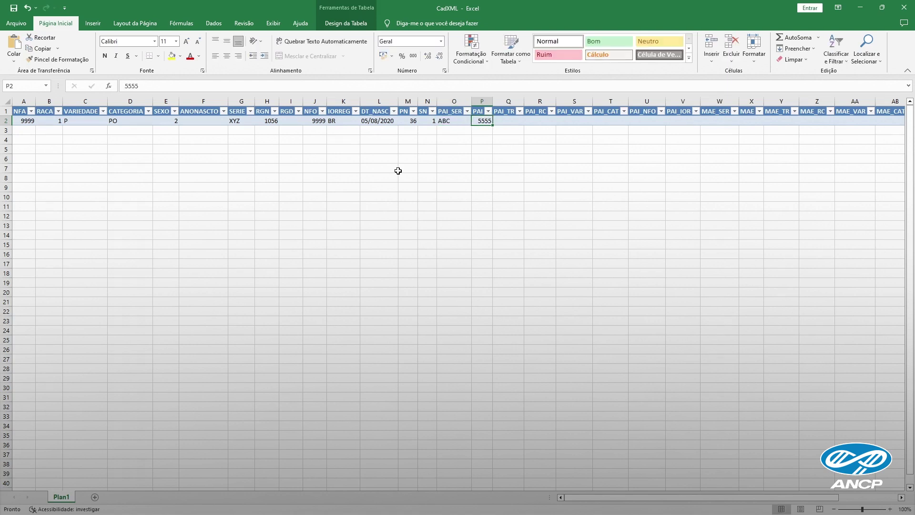
{"action": "key", "text": "Up"}
{"action": "key", "text": "Down"}
{"action": "key", "text": "Right"}
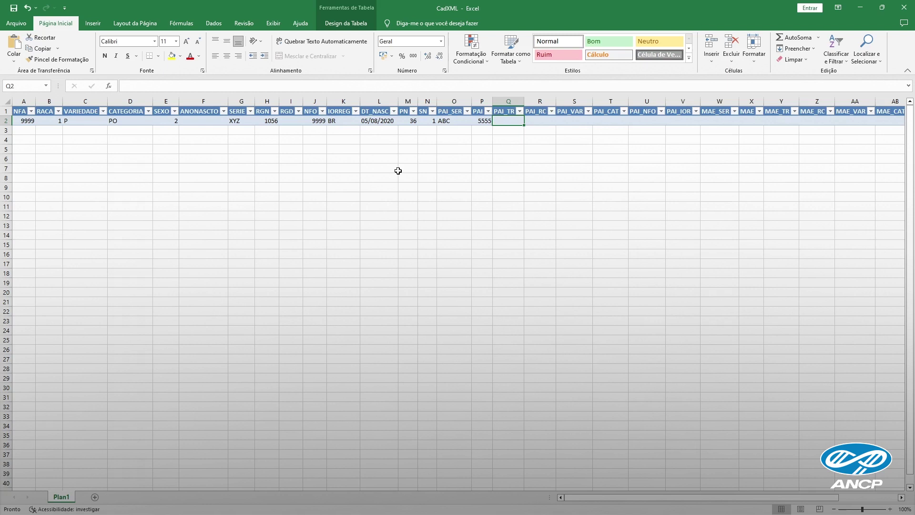
{"action": "key", "text": "Left"}
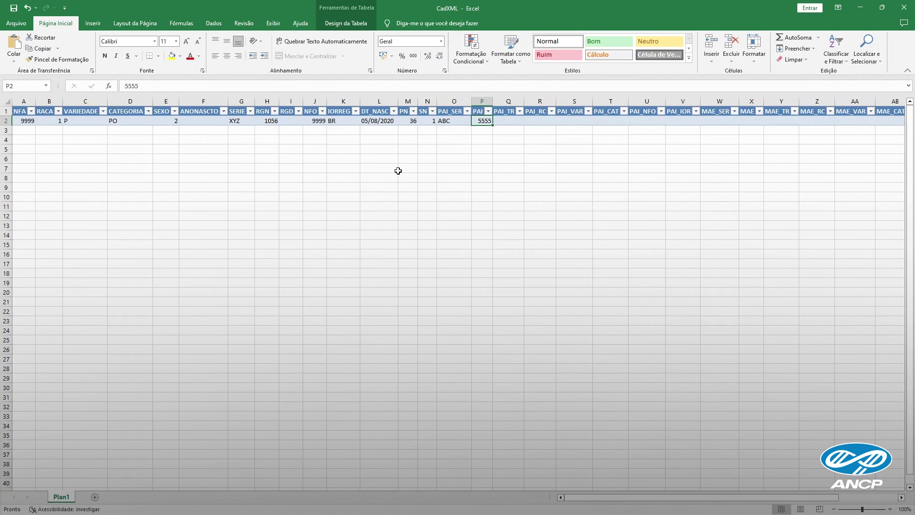
{"action": "key", "text": "Left"}
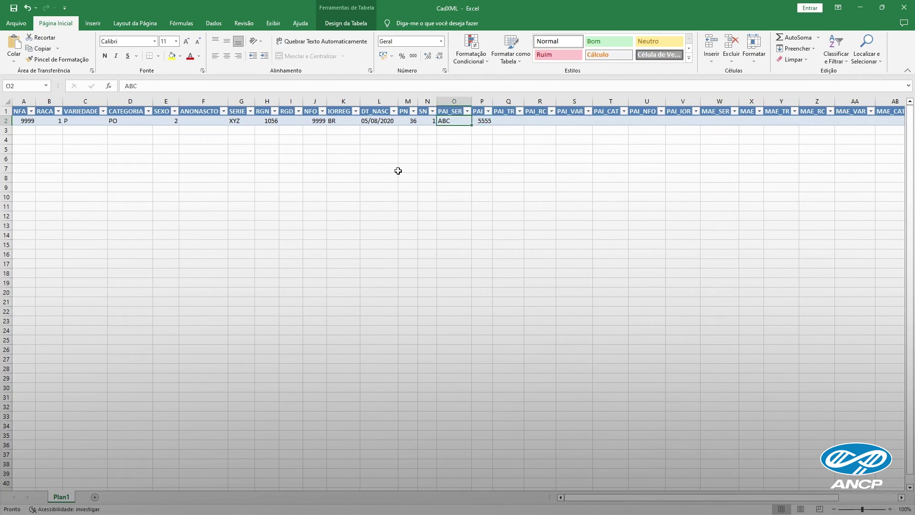
{"action": "key", "text": "Right"}
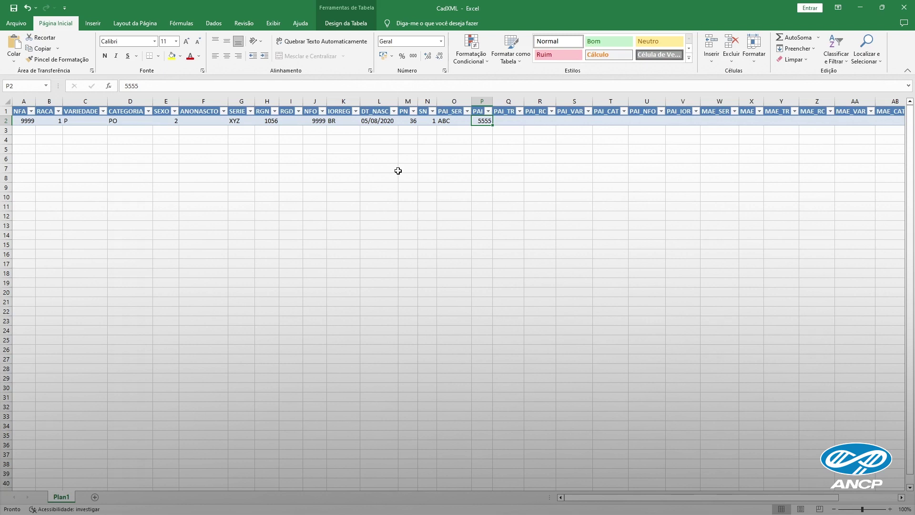
Enter D under PAI_TR and 1 under PAI_RC in row 2
{"action": "key", "text": "Right"}
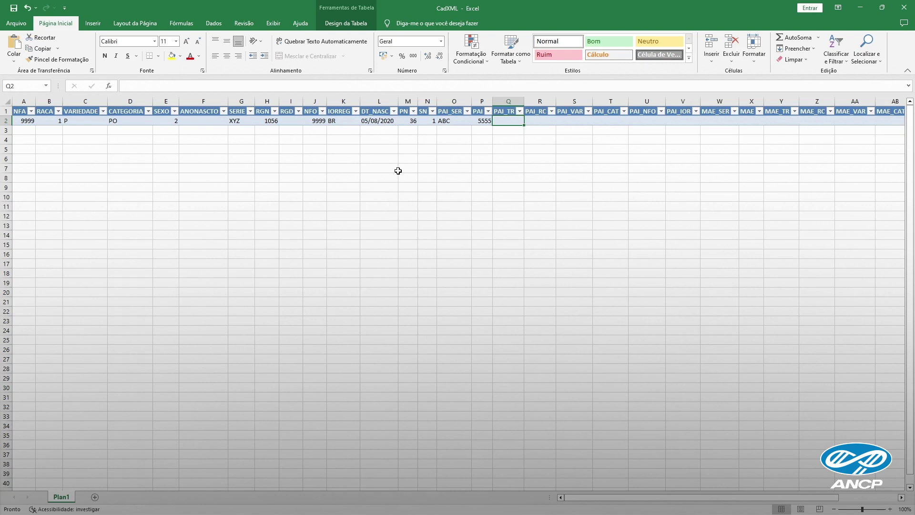
{"action": "key", "text": "Right"}
{"action": "key", "text": "Left"}
{"action": "type", "text": "D"}
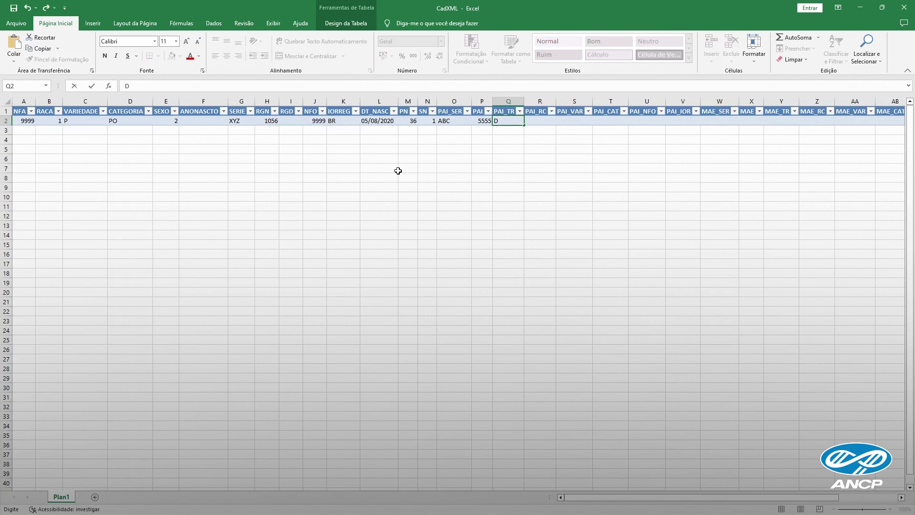
{"action": "key", "text": "Tab"}
{"action": "key", "text": "Left"}
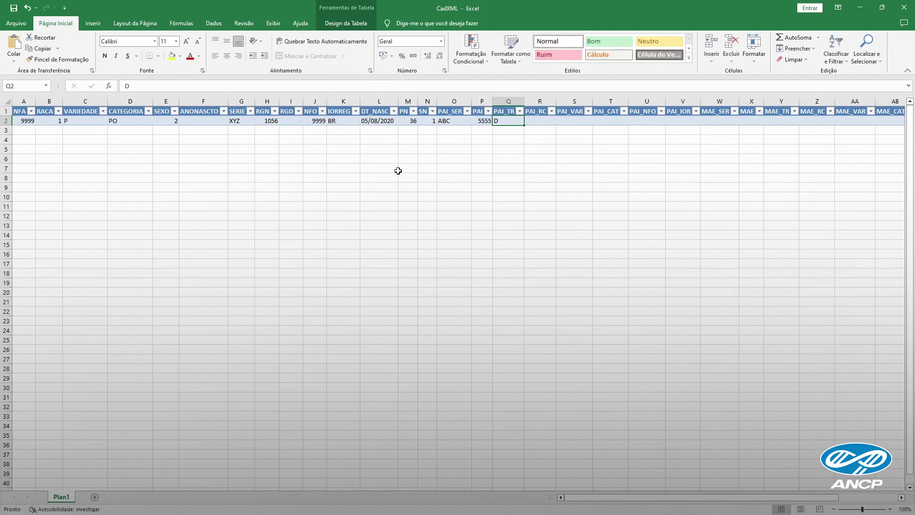
{"action": "key", "text": "Right"}
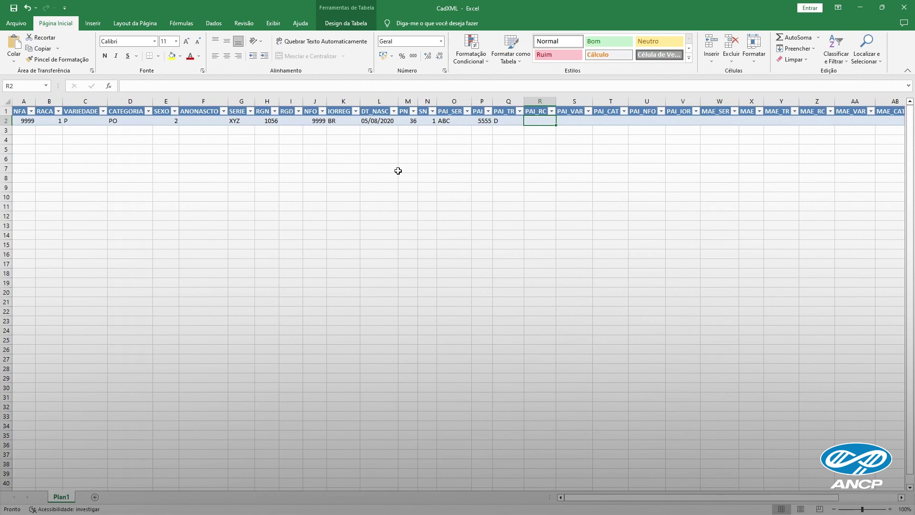
{"action": "type", "text": "1"}
{"action": "key", "text": "Tab"}
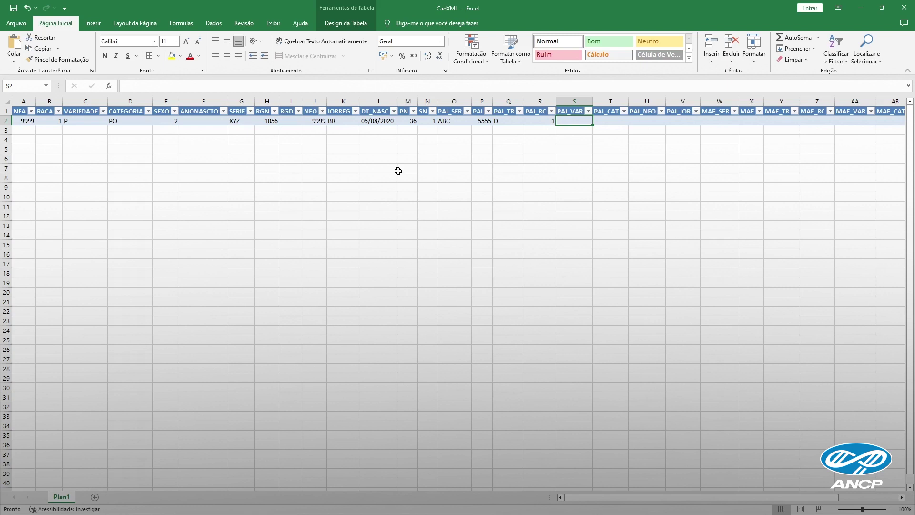
Enter P under PAI_VAR and PO under PAI_CAT in row 2, skipping PAI_NFO
{"action": "type", "text": "P"}
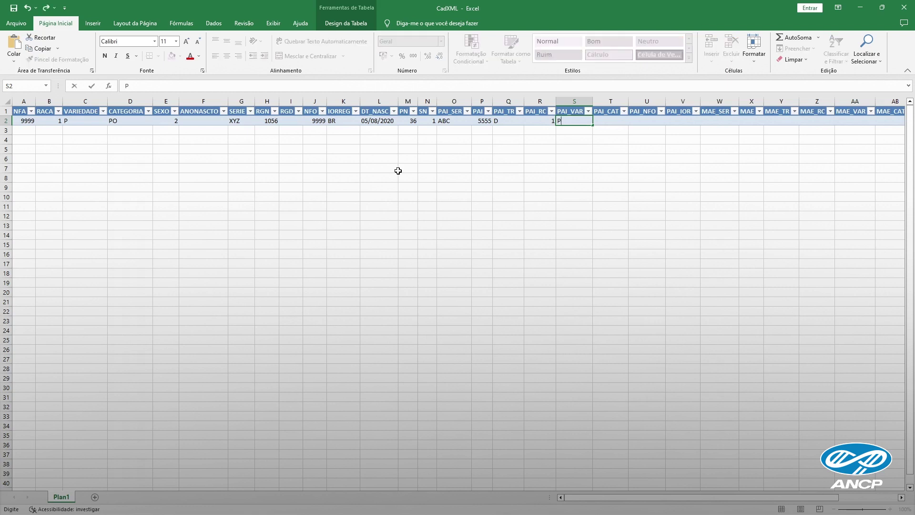
{"action": "key", "text": "Tab"}
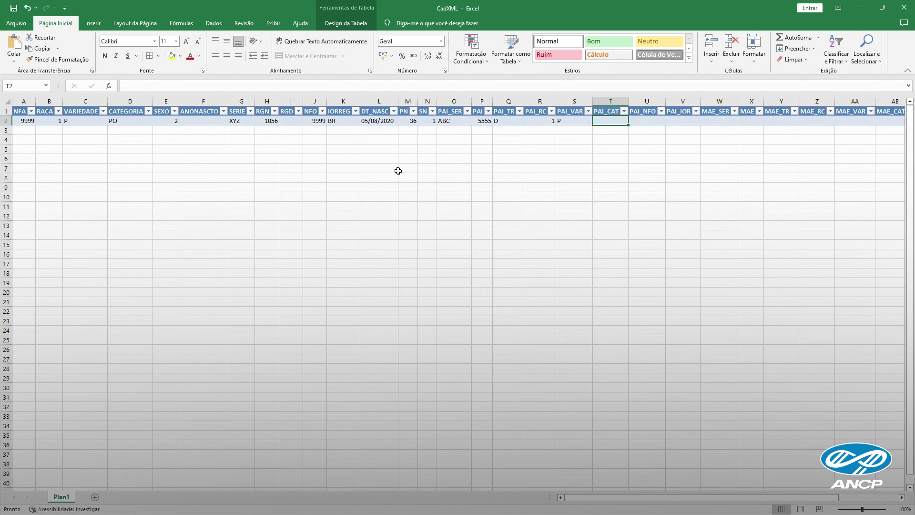
{"action": "type", "text": "PO"}
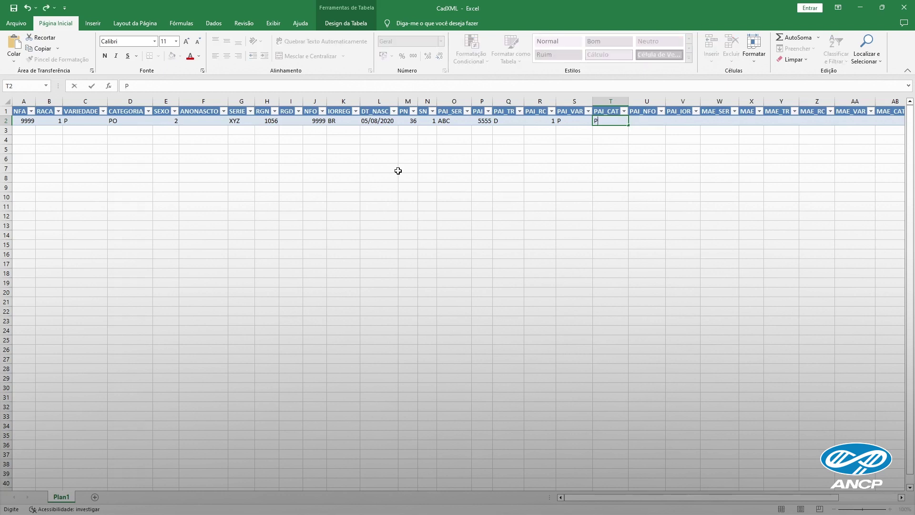
{"action": "key", "text": "Tab"}
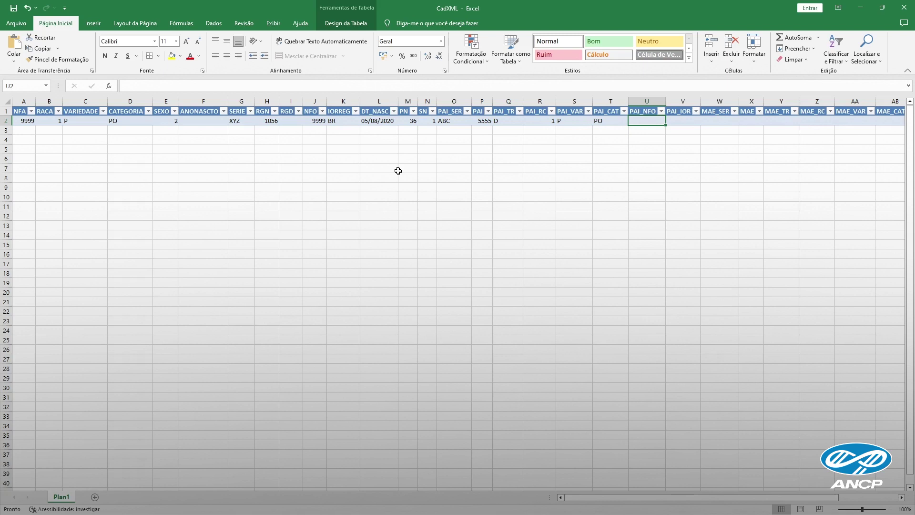
{"action": "key", "text": "Tab"}
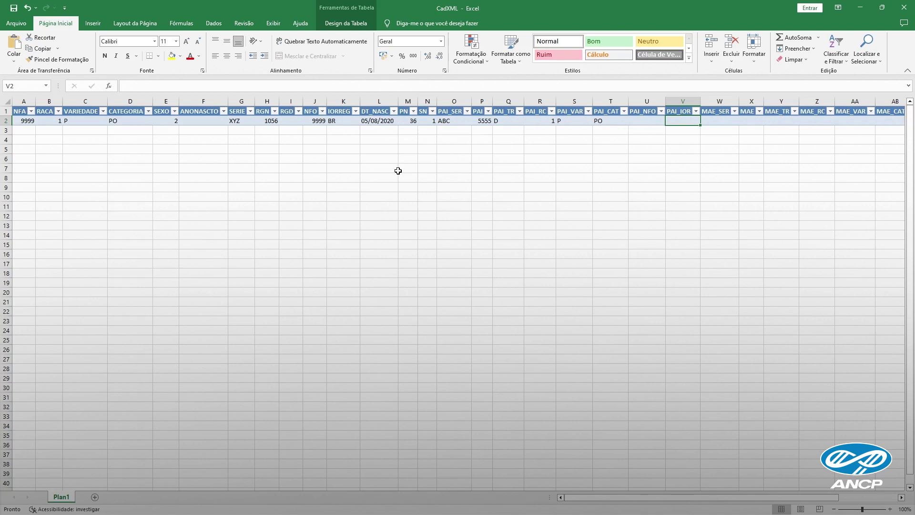
Enter BR under PAI_IOR and DEF under MAE_SER in row 2
{"action": "type", "text": "BR"}
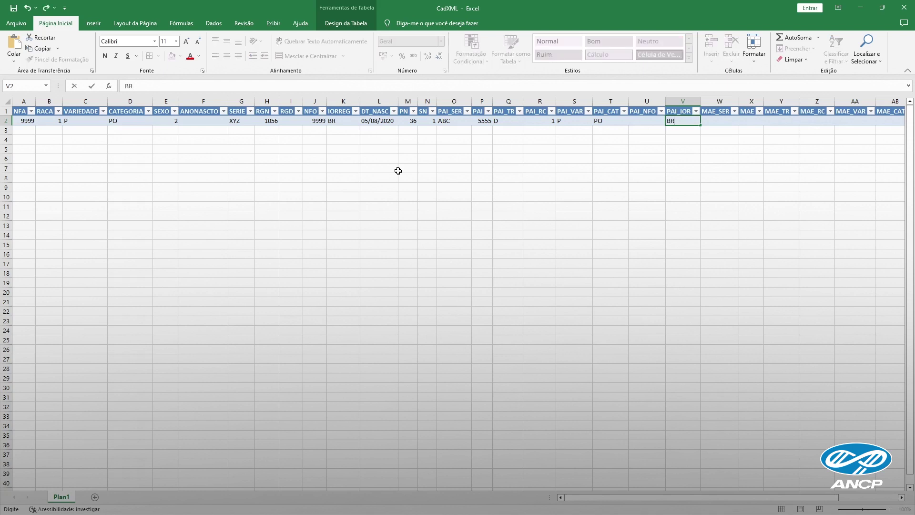
{"action": "key", "text": "Tab"}
{"action": "left_click_drag", "start_coordinate": [669, 497], "coordinate": [729, 497]}
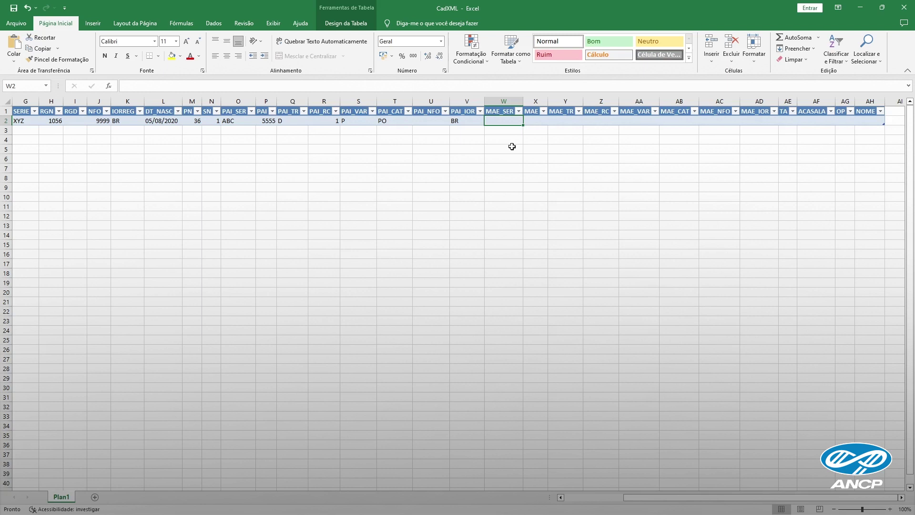
{"action": "type", "text": "DEF"}
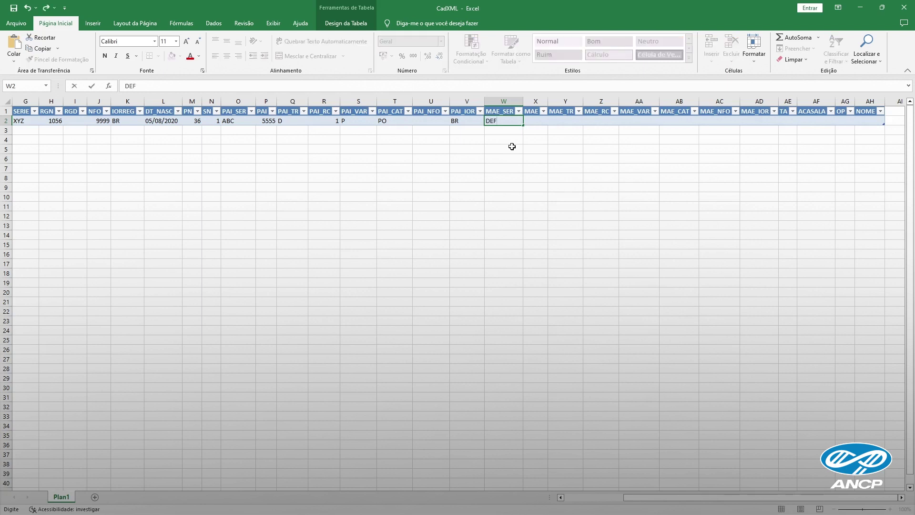
{"action": "key", "text": "Tab"}
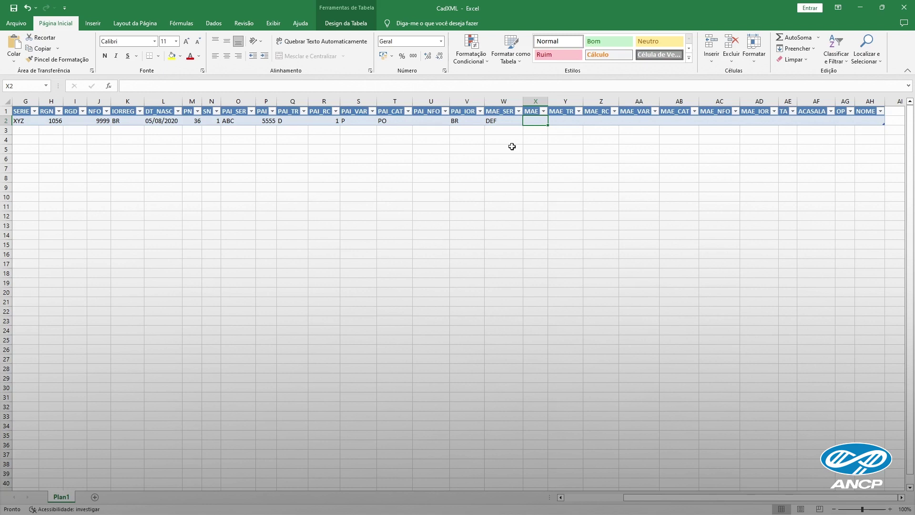
Enter 2323 under MAE in row 2
{"action": "key", "text": "Down"}
{"action": "key", "text": "Up"}
{"action": "key", "text": "Down"}
{"action": "key", "text": "Up"}
{"action": "key", "text": "Down"}
{"action": "key", "text": "Up"}
{"action": "type", "text": "2323"}
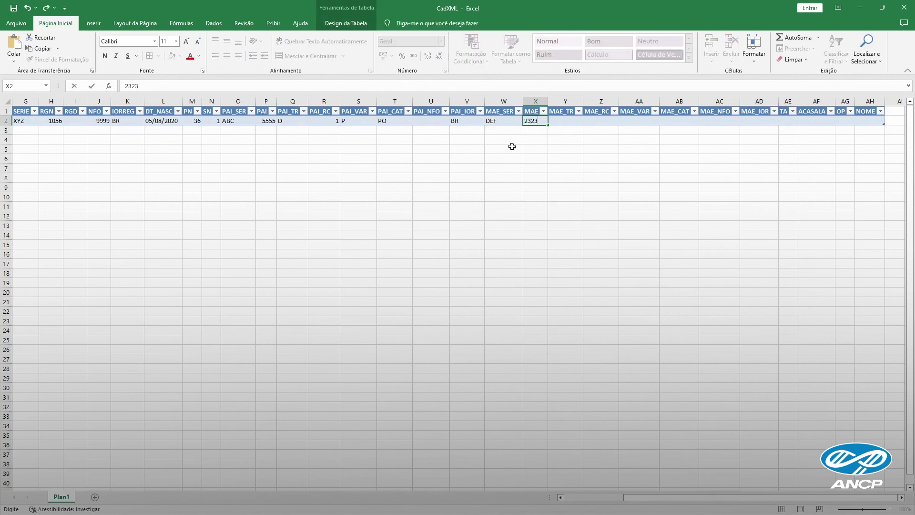
{"action": "key", "text": "Tab"}
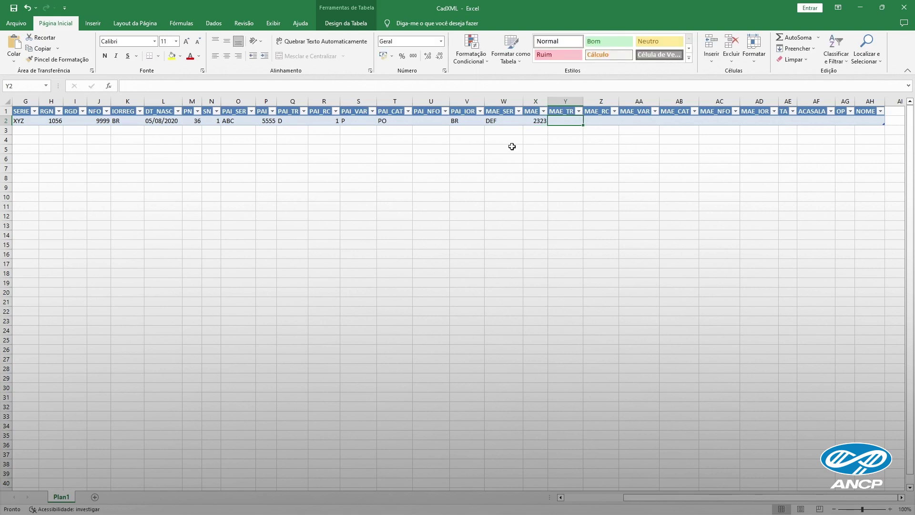
Try N under MAE_TR in row 2 and discard it, replacing it with D, and enter 1 under MAE_RC
{"action": "type", "text": "N"}
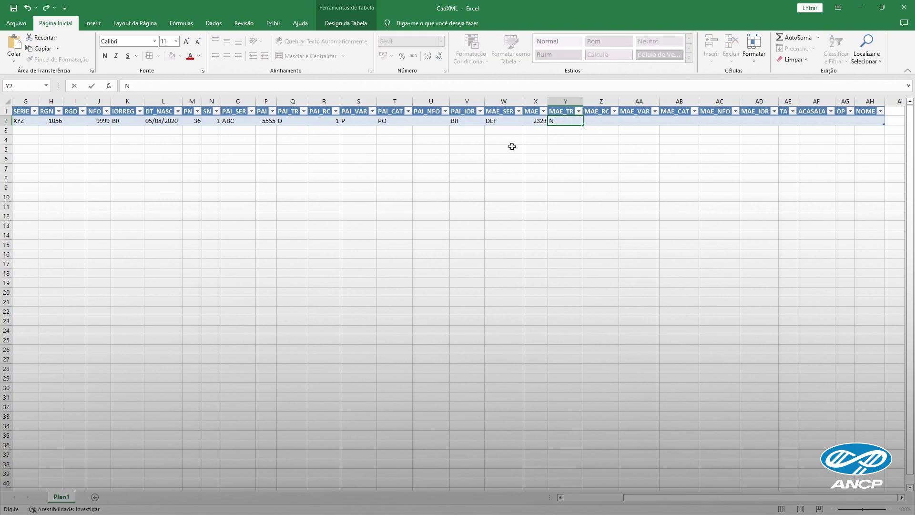
{"action": "key", "text": "BackSpace"}
{"action": "key", "text": "Escape"}
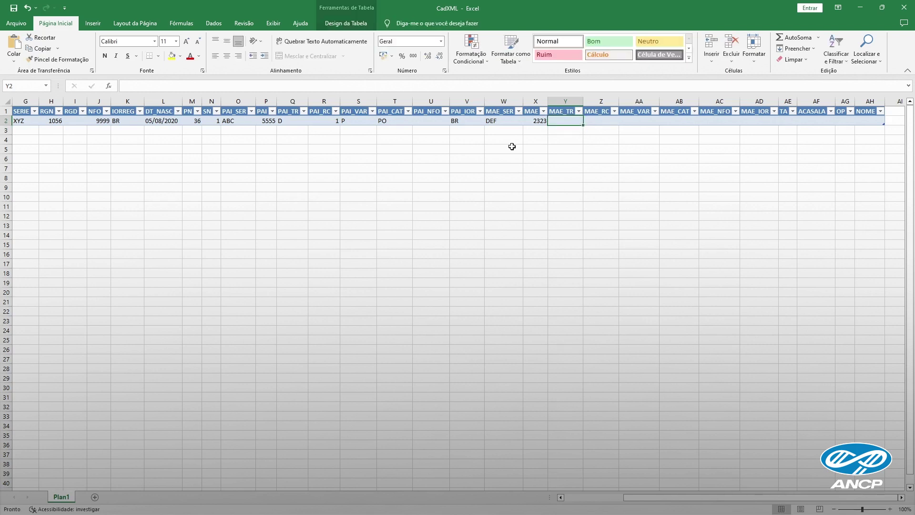
{"action": "type", "text": "D"}
{"action": "key", "text": "Return"}
{"action": "key", "text": "Up"}
{"action": "key", "text": "Right"}
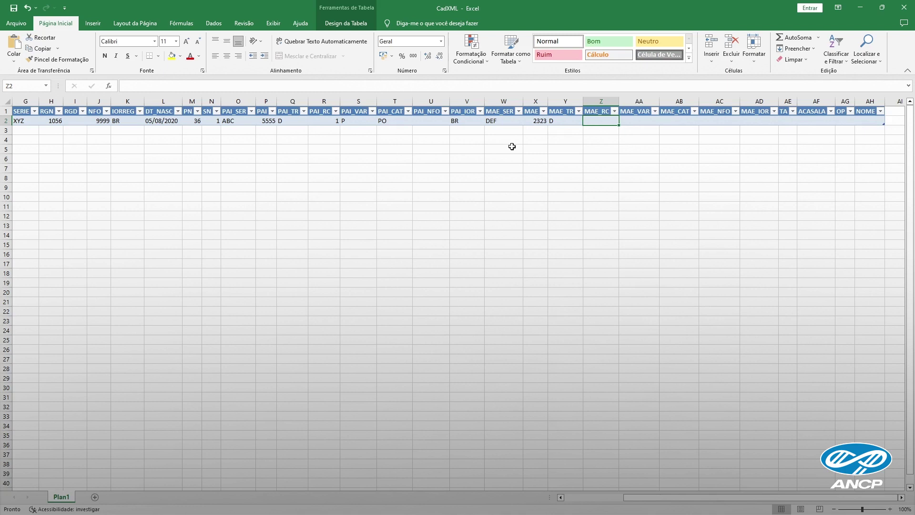
{"action": "key", "text": "Tab"}
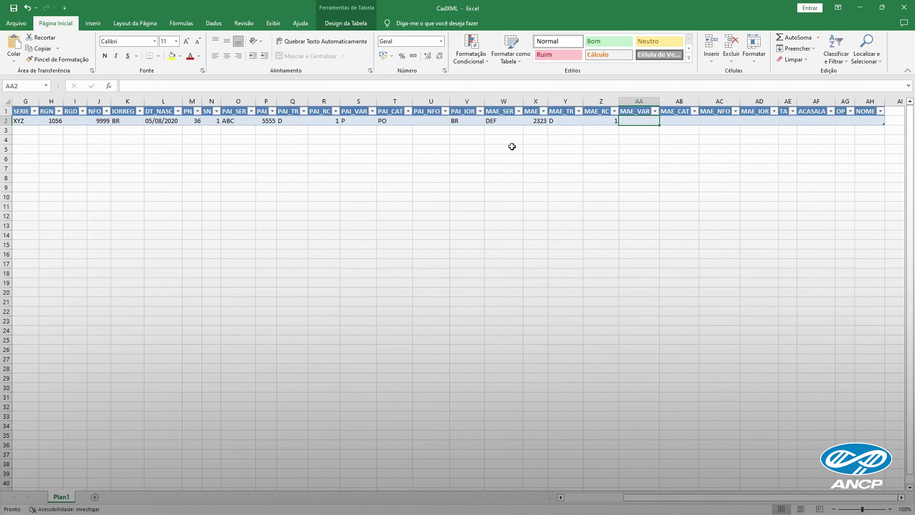
Enter P under MAE_VAR, PO under MAE_CAT and BR under MAE_IOR in row 2, skipping MAE_NFO
{"action": "type", "text": "P"}
{"action": "key", "text": "Tab"}
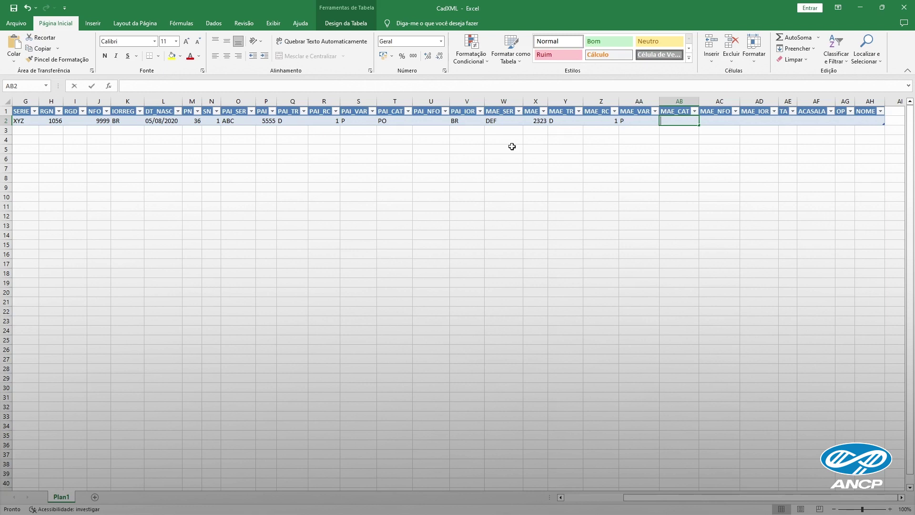
{"action": "type", "text": "PO"}
{"action": "key", "text": "Tab"}
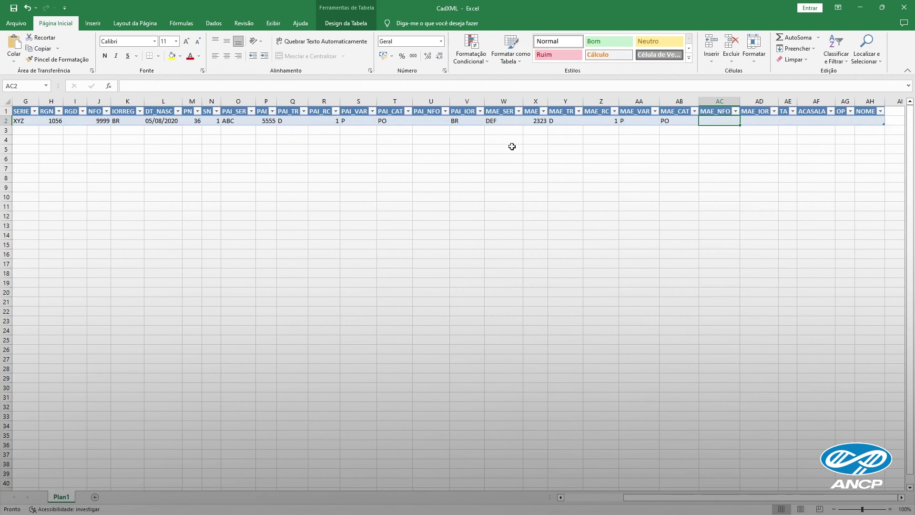
{"action": "key", "text": "Tab"}
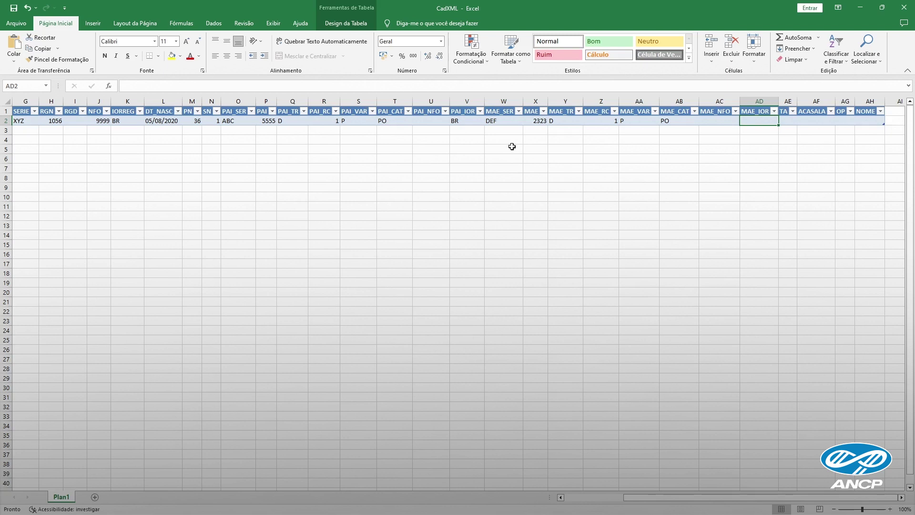
{"action": "type", "text": "BR"}
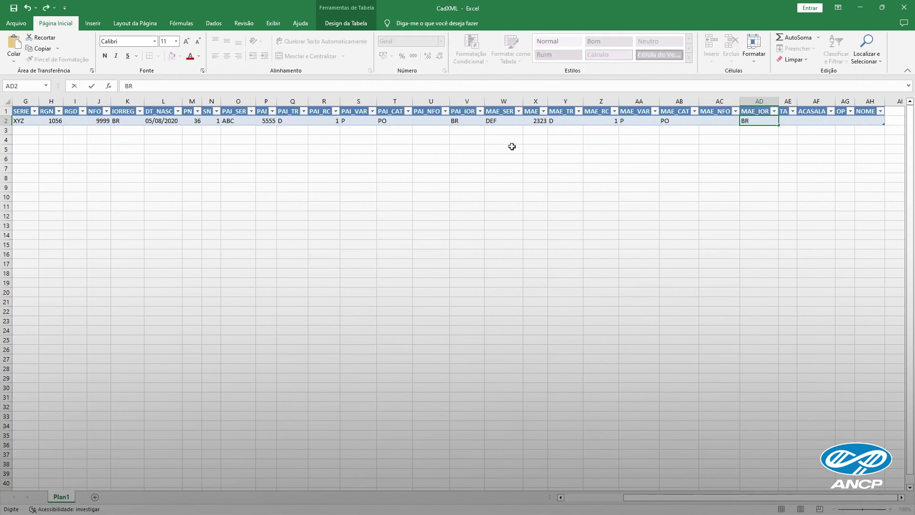
{"action": "key", "text": "Tab"}
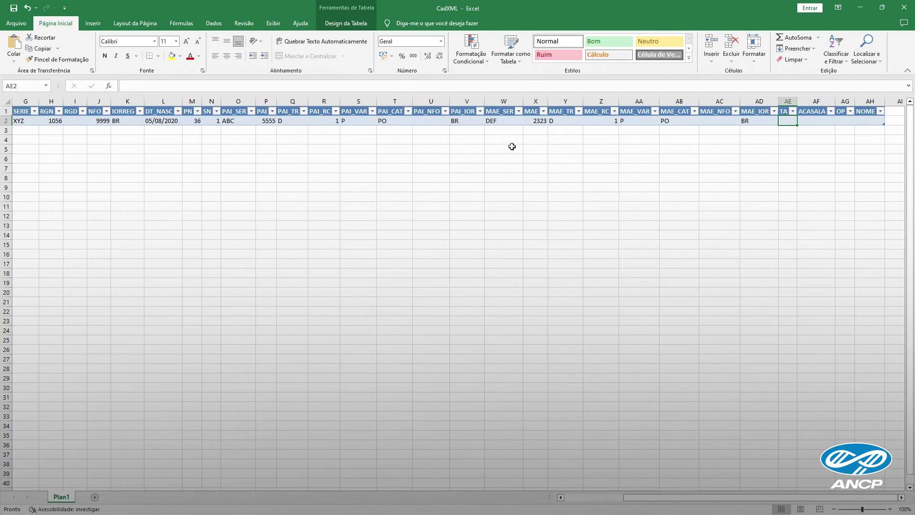
Enter 3 under TA and the mating date 10/10/2016 under ACASALA in row 2
{"action": "type", "text": "3"}
{"action": "key", "text": "Tab"}
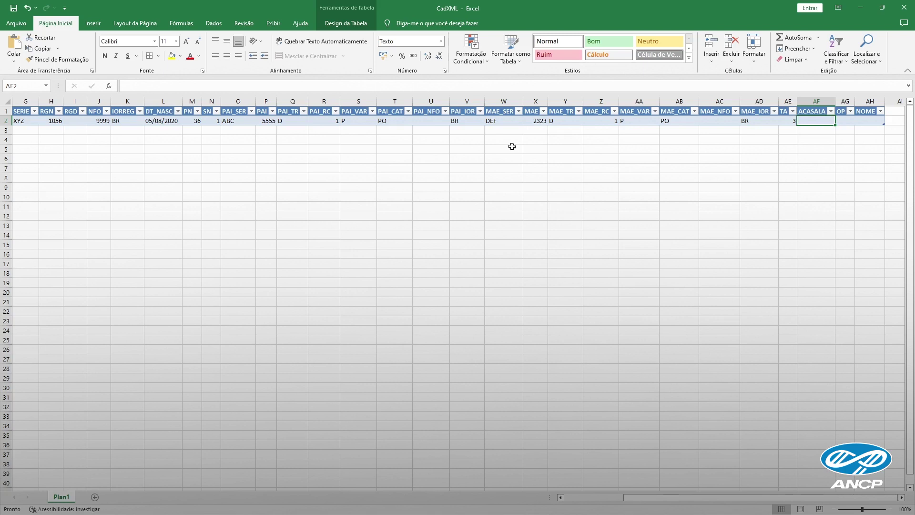
{"action": "type", "text": "10"}
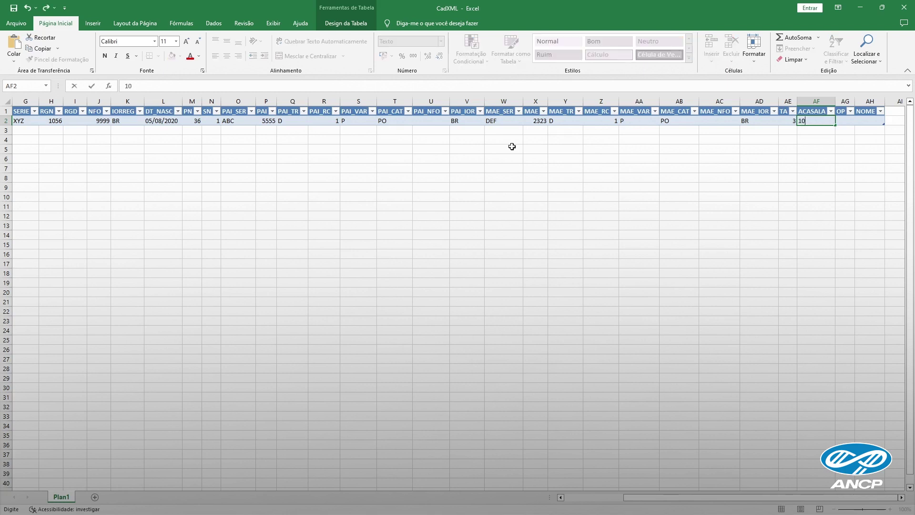
{"action": "type", "text": "/10/2016"}
{"action": "left_click", "coordinate": [742, 178]}
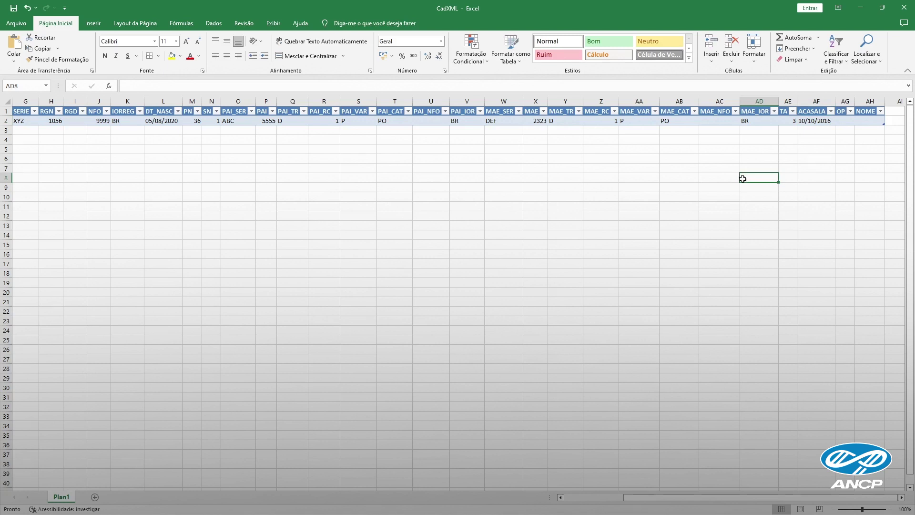
Copy the ACASALA date from row 2, switch to the Notepad document and replace its old date with the copied one
{"action": "left_click", "coordinate": [815, 121]}
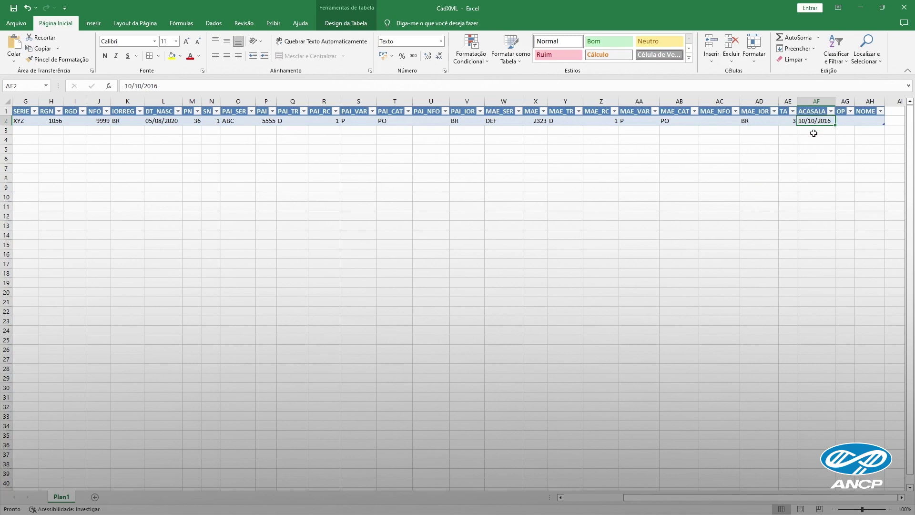
{"action": "key", "text": "ctrl+c"}
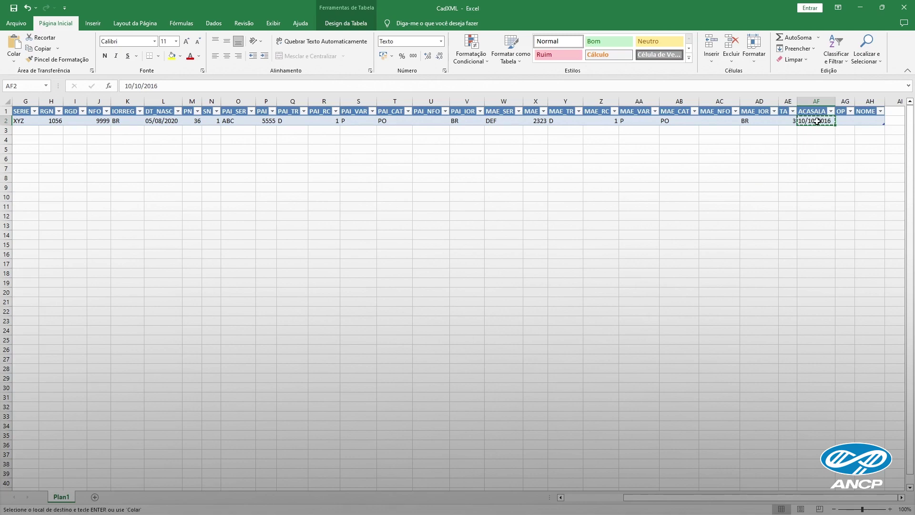
{"action": "left_click", "coordinate": [860, 7]}
{"action": "left_click", "coordinate": [259, 104]}
{"action": "key", "text": "ctrl+a"}
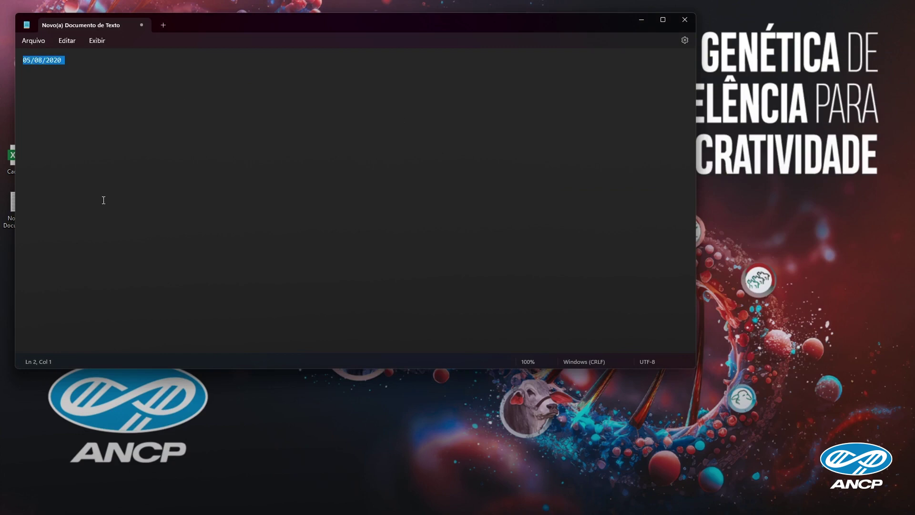
{"action": "key", "text": "Delete"}
{"action": "key", "text": "ctrl+v"}
{"action": "right_click", "coordinate": [71, 77]}
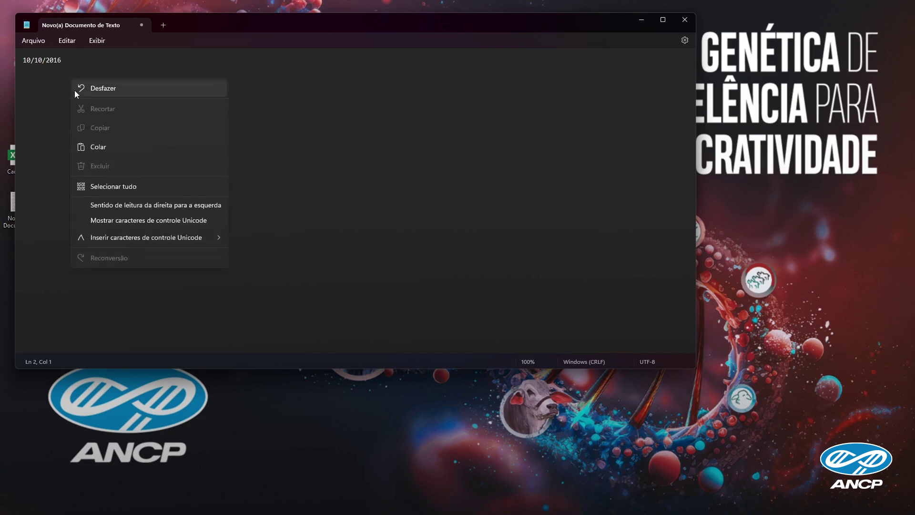
{"action": "left_click", "coordinate": [47, 100]}
Copy the plain-text date 10/10/2016 from Notepad, switch back to Excel and paste it as text into ACASALA in row 2
{"action": "left_click_drag", "start_coordinate": [51, 78], "coordinate": [23, 61]}
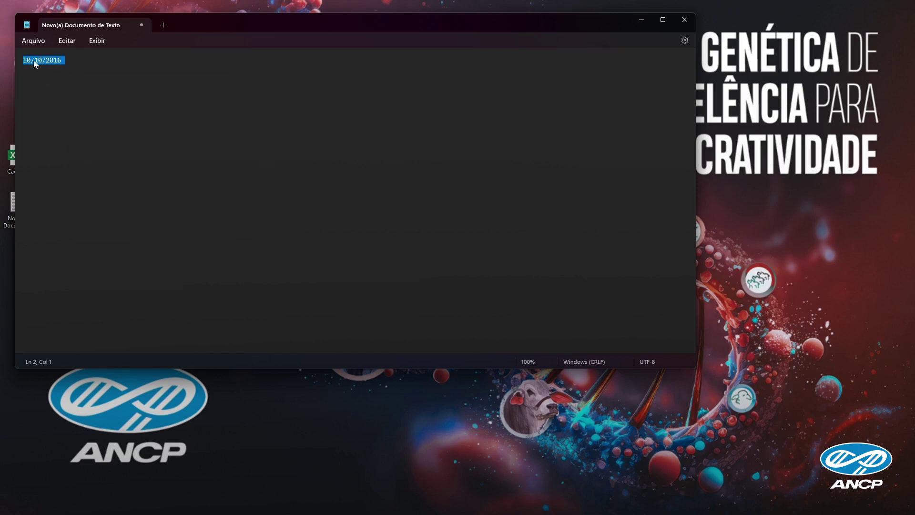
{"action": "right_click", "coordinate": [34, 60]}
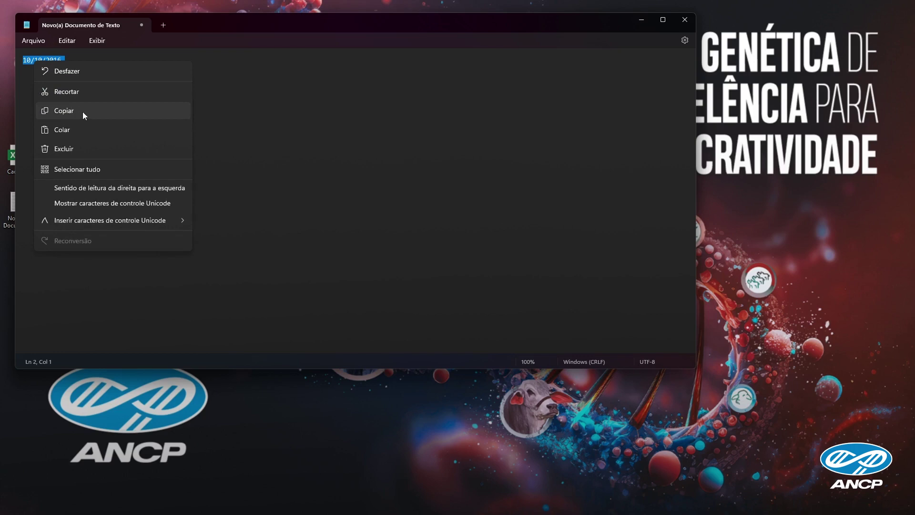
{"action": "left_click", "coordinate": [87, 111]}
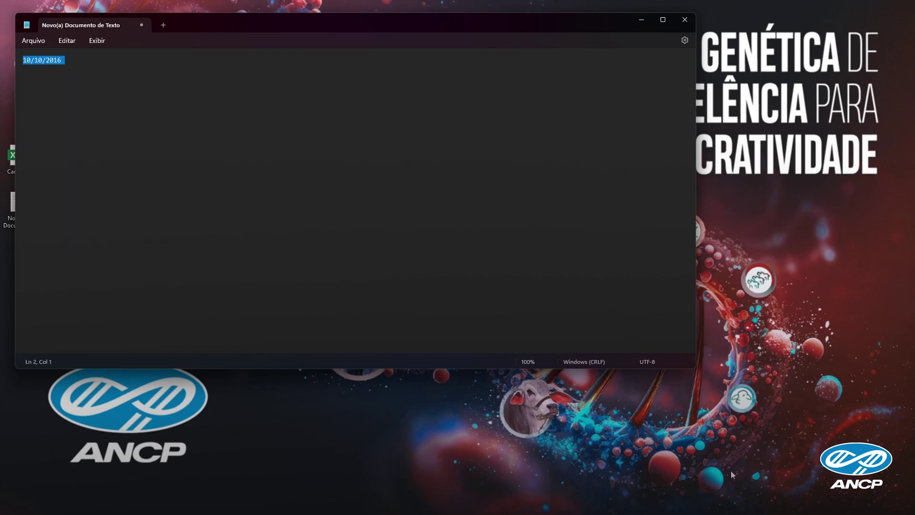
{"action": "key", "text": "alt+Tab"}
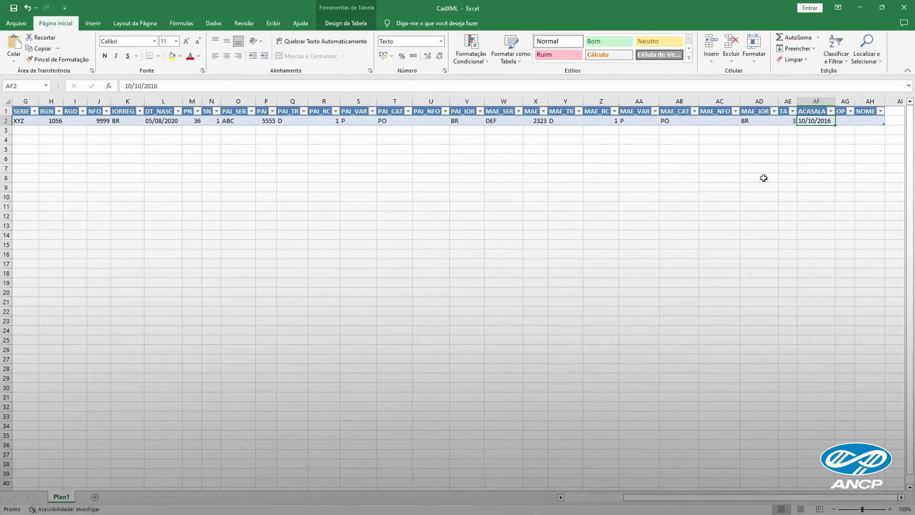
{"action": "right_click", "coordinate": [813, 122]}
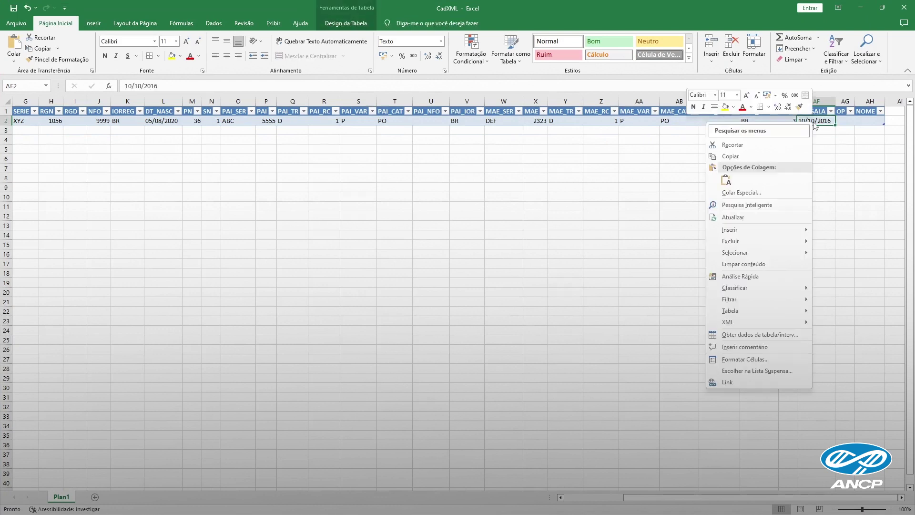
{"action": "left_click", "coordinate": [725, 180]}
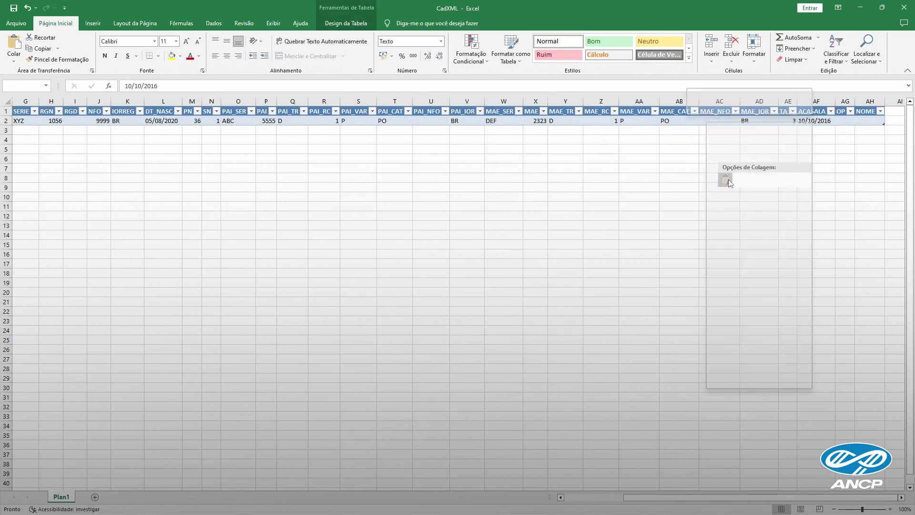
{"action": "left_click", "coordinate": [658, 187]}
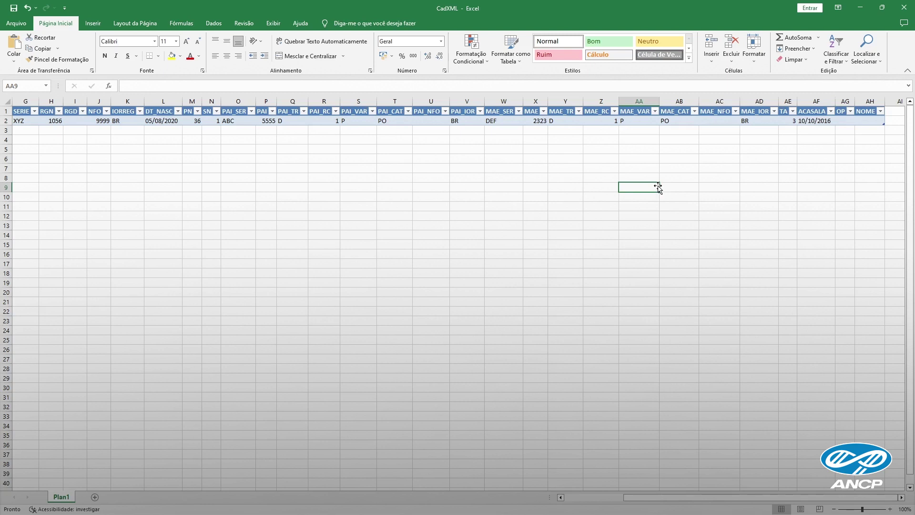
Enter 1 under OP in row 2
{"action": "left_click", "coordinate": [840, 122]}
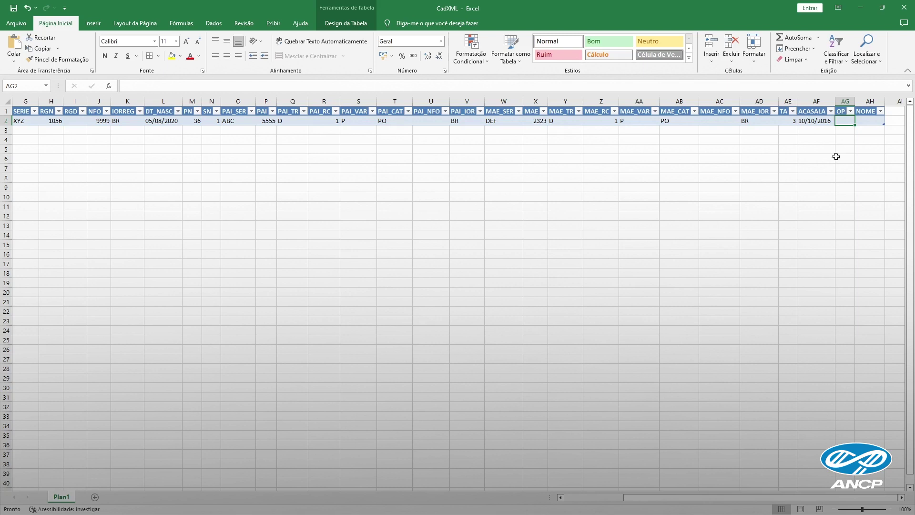
{"action": "type", "text": "1"}
{"action": "key", "text": "Tab"}
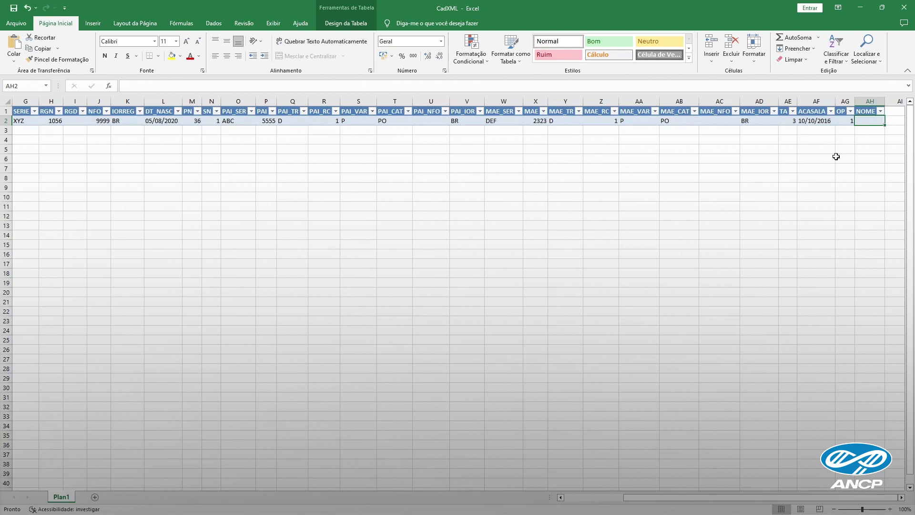
Enter TESTE under NOME in row 2, trying special characters such as Ç and quotation marks and removing them
{"action": "type", "text": "TESTE"}
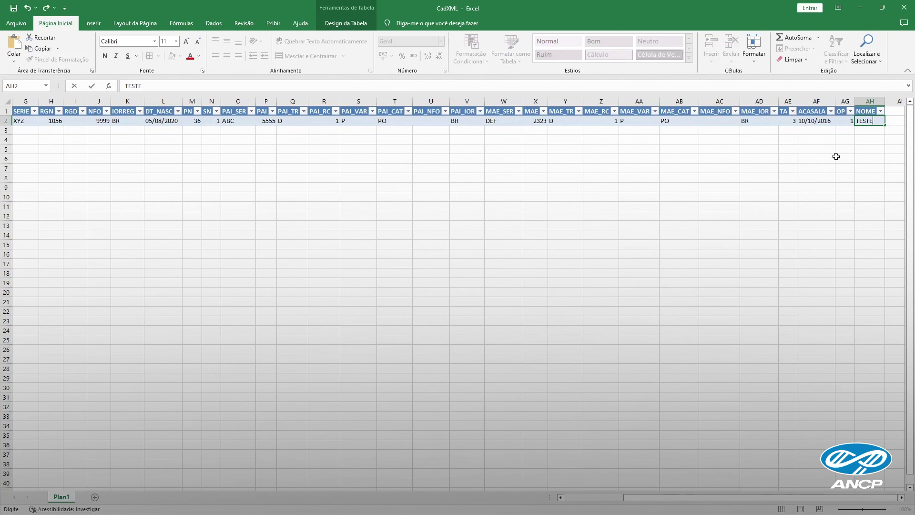
{"action": "type", "text": "Ç"}
{"action": "key", "text": "BackSpace"}
{"action": "type", "text": "'"}
{"action": "type", "text": "\""}
{"action": "key", "text": "BackSpace"}
{"action": "key", "text": "Return"}
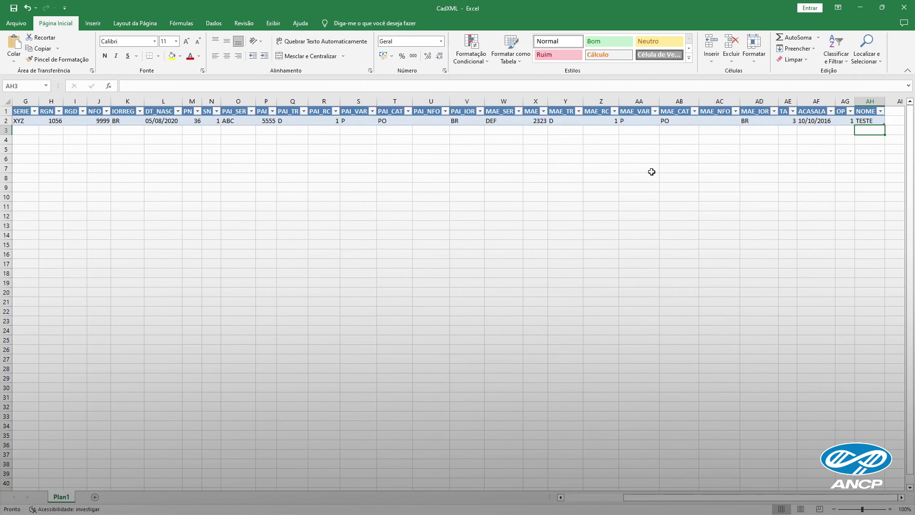
{"action": "left_click", "coordinate": [678, 167]}
{"action": "left_click", "coordinate": [470, 176]}
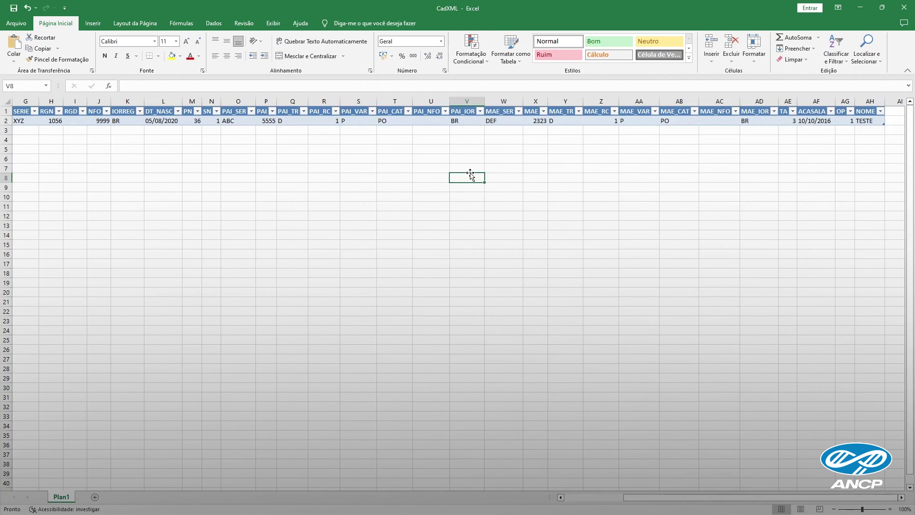
Start saving a copy of the workbook in the Área de Trabalho folder and name it CadXML TESTE ANCP
{"action": "left_click", "coordinate": [17, 24]}
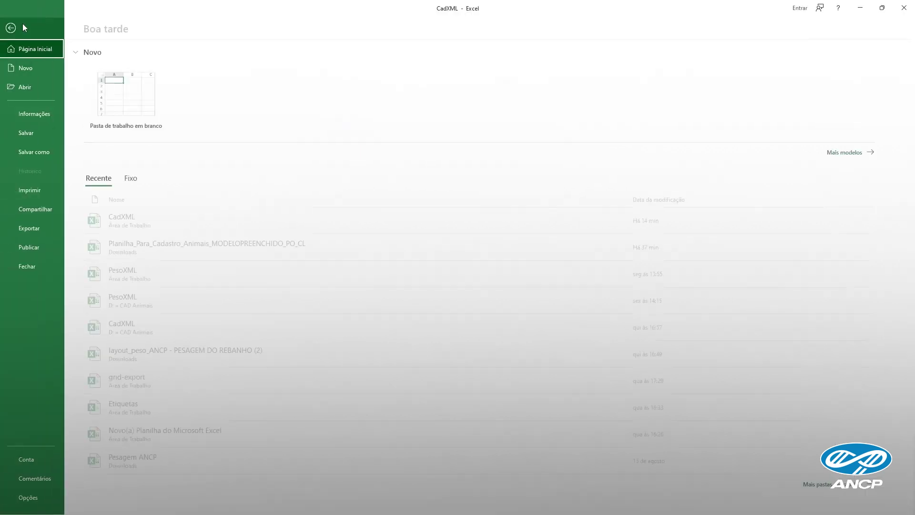
{"action": "left_click", "coordinate": [36, 153]}
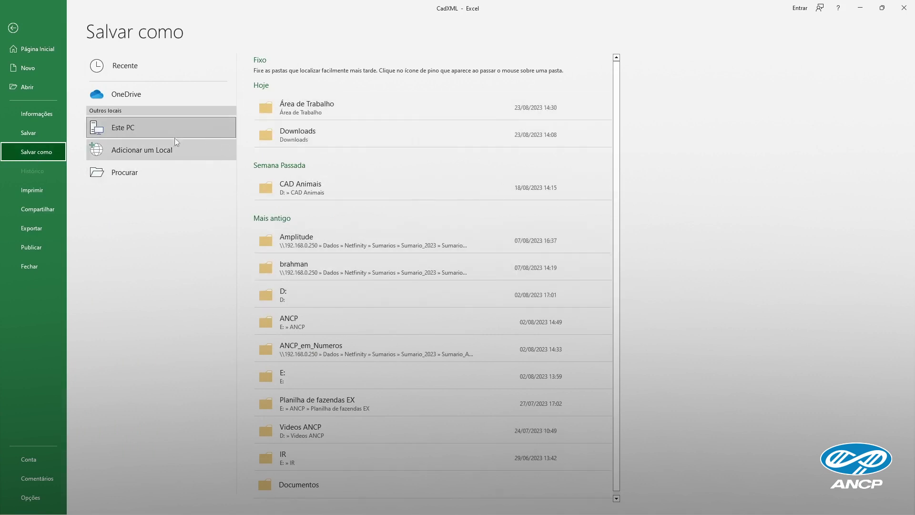
{"action": "left_click", "coordinate": [353, 112]}
{"action": "left_click", "coordinate": [122, 191]}
{"action": "type", "text": "TES"}
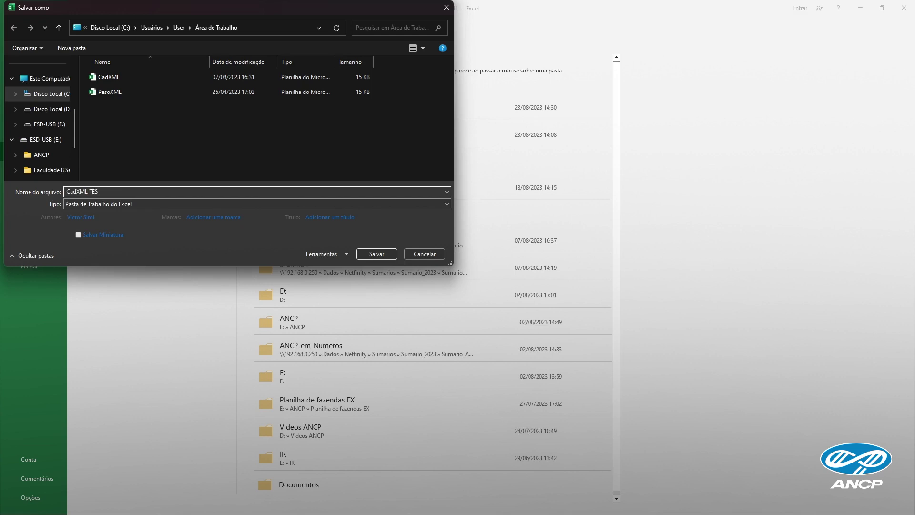
{"action": "type", "text": "TE ANCP"}
Set the copy's file type to Dados XML and save it
{"action": "left_click", "coordinate": [123, 205]}
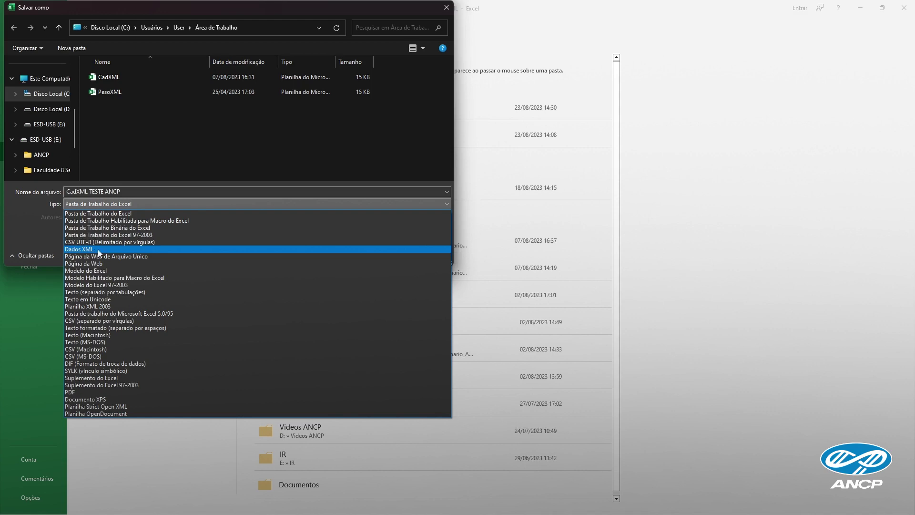
{"action": "left_click", "coordinate": [95, 249]}
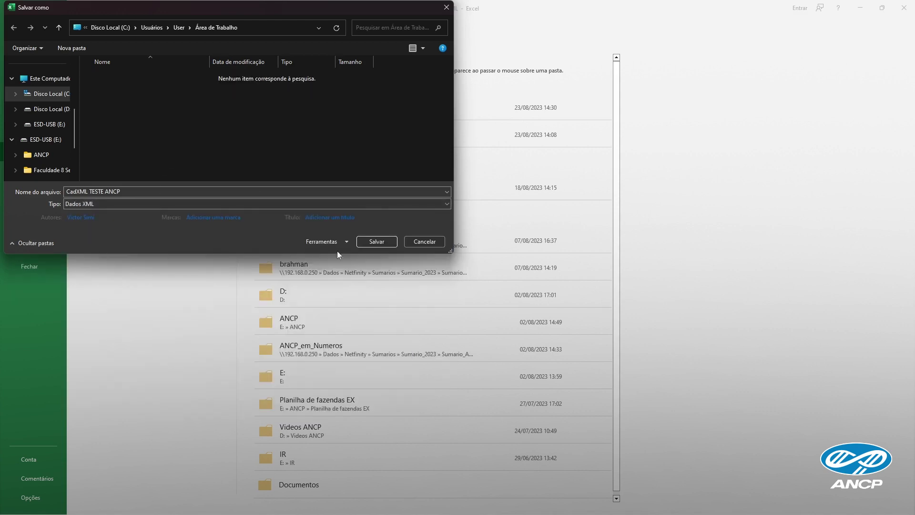
{"action": "left_click", "coordinate": [377, 242]}
{"action": "left_click", "coordinate": [423, 288]}
{"action": "left_click", "coordinate": [313, 151]}
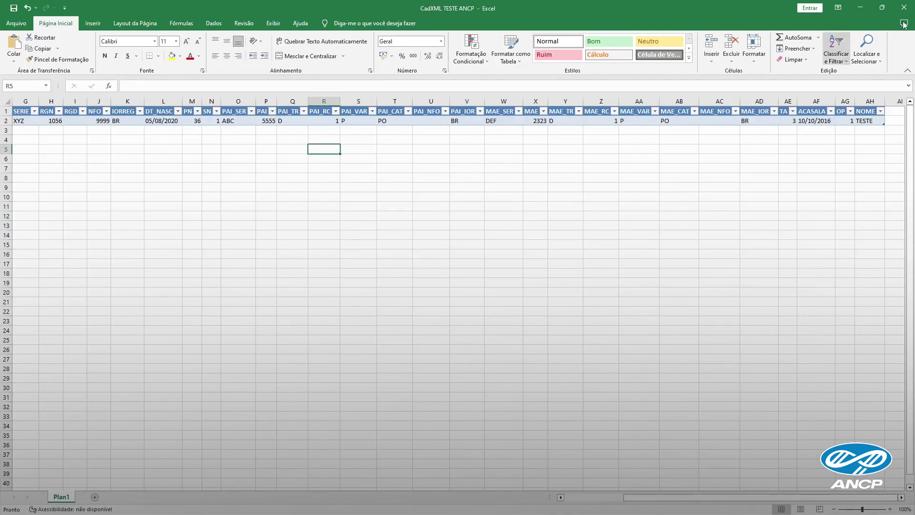
Close the CadXML TESTE ANCP workbook and the Notepad document without saving their changes
{"action": "left_click", "coordinate": [904, 7]}
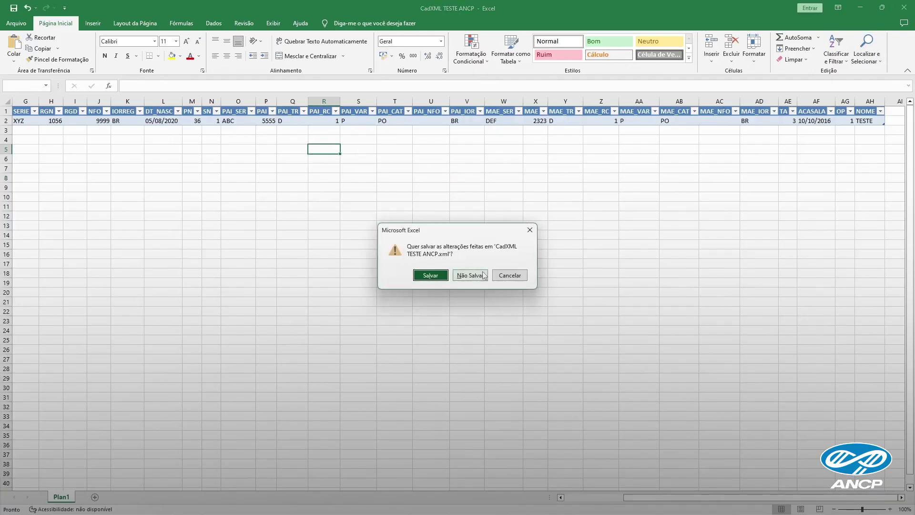
{"action": "left_click", "coordinate": [470, 275]}
{"action": "left_click", "coordinate": [682, 20]}
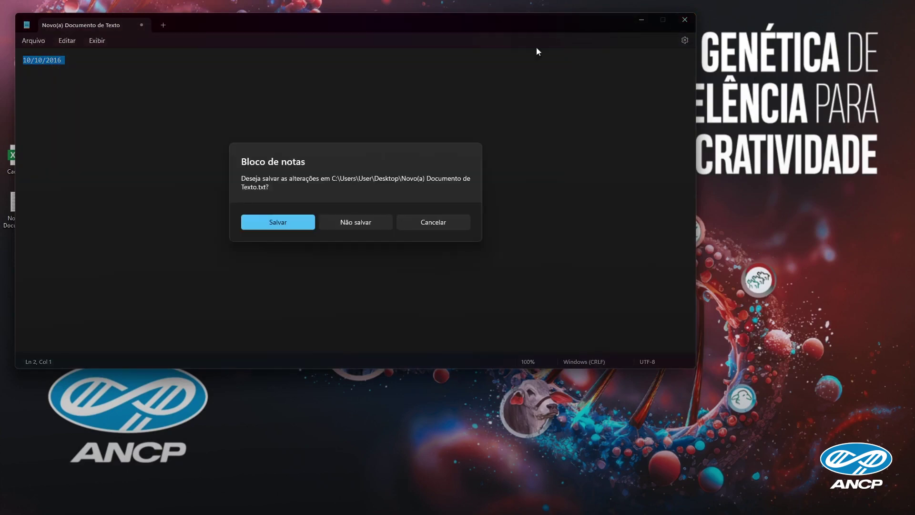
{"action": "left_click", "coordinate": [363, 223]}
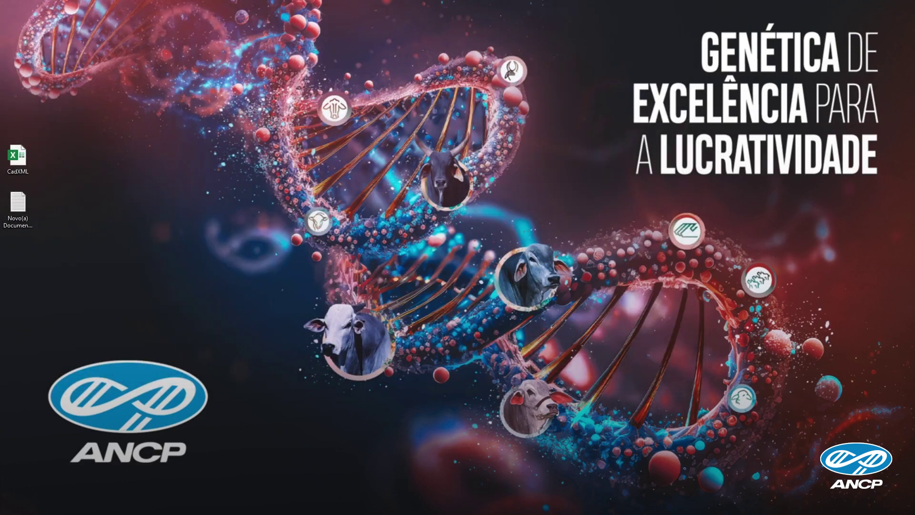
{"action": "left_click_drag", "start_coordinate": [65, 132], "coordinate": [138, 213]}
{"action": "left_click", "coordinate": [141, 218]}
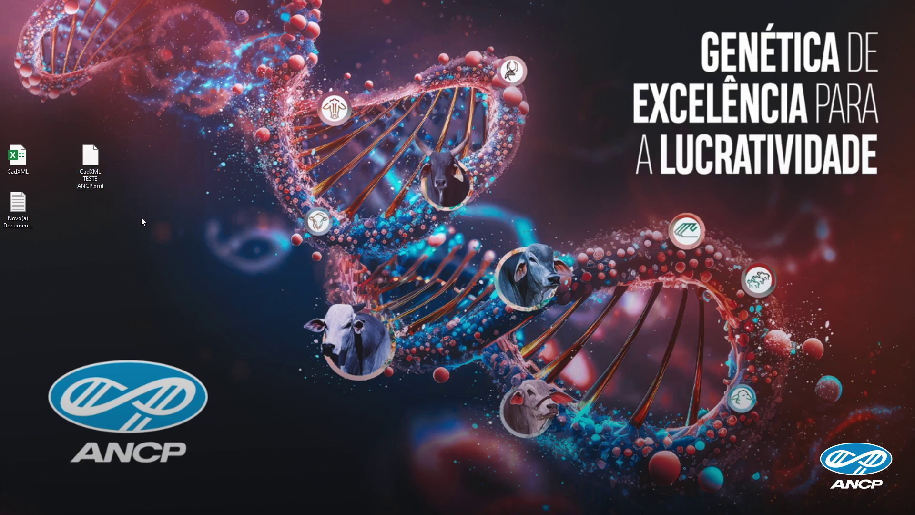